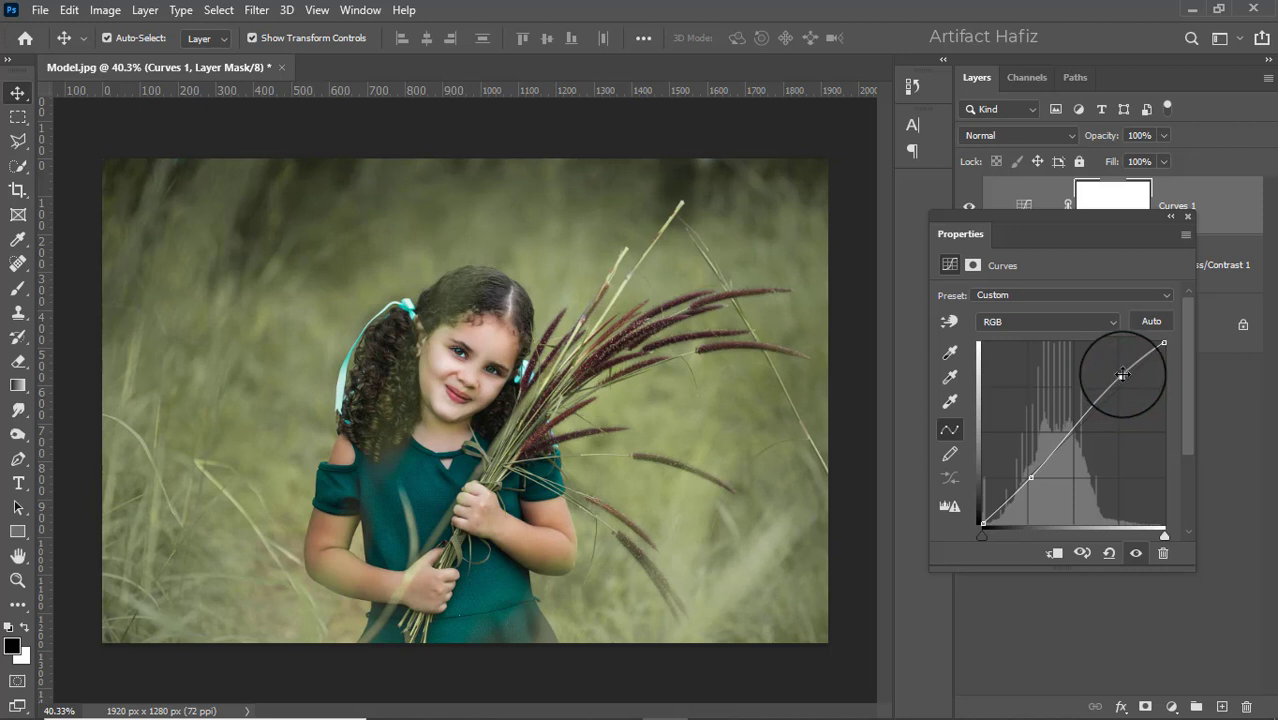
# - Add a Color Lookup adjustment layer above Curves 1 with the FallColors.look 3D LUT and set its opacity to 40%
pyautogui.click(1189, 215)
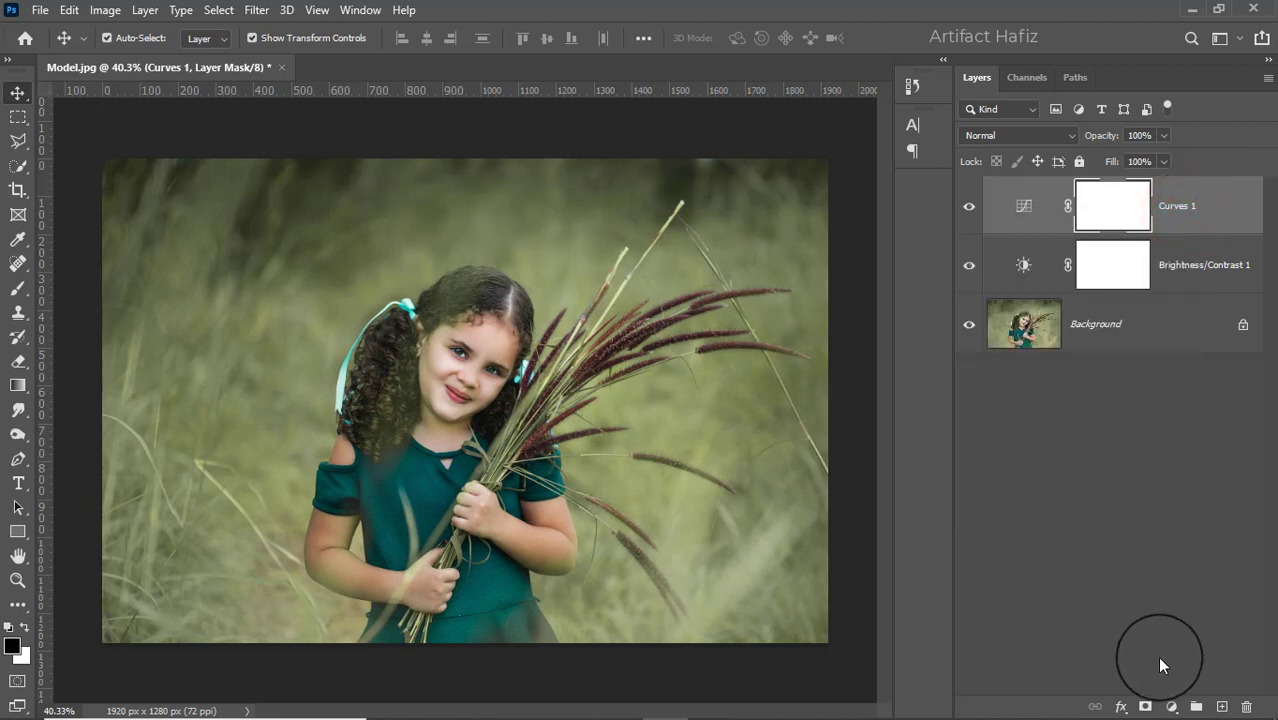
pyautogui.click(1171, 706)
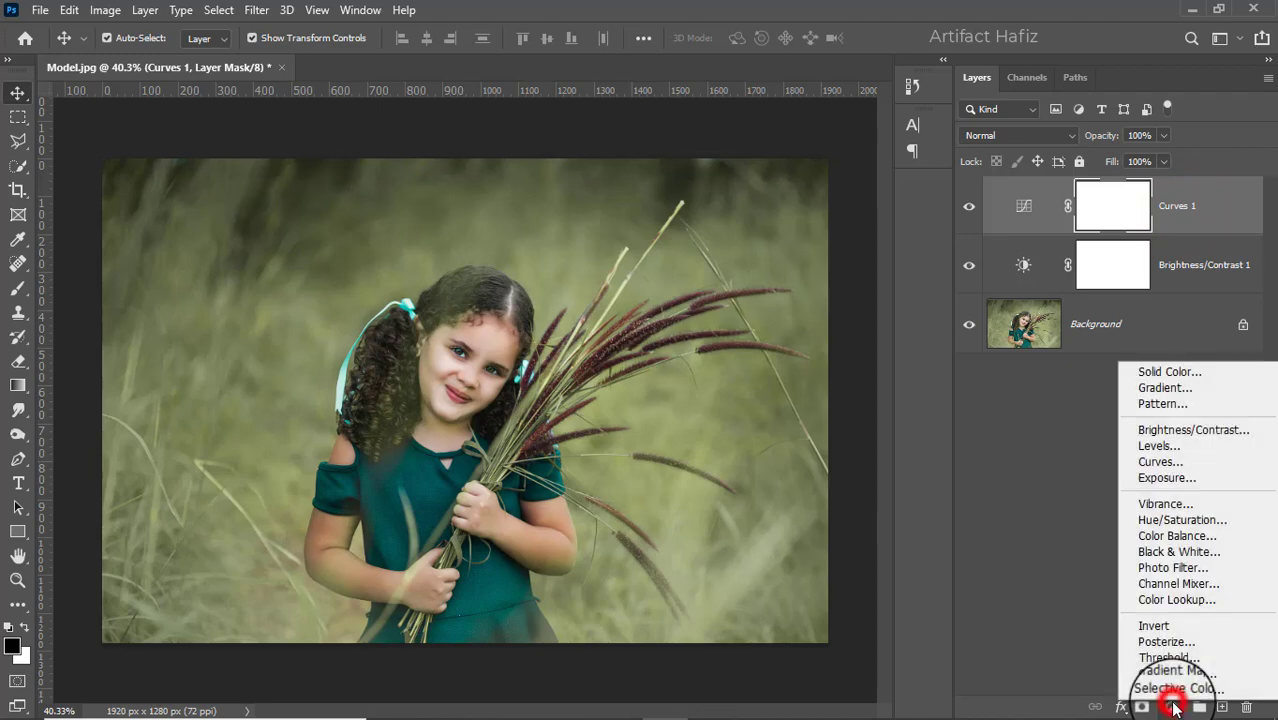
pyautogui.click(1168, 600)
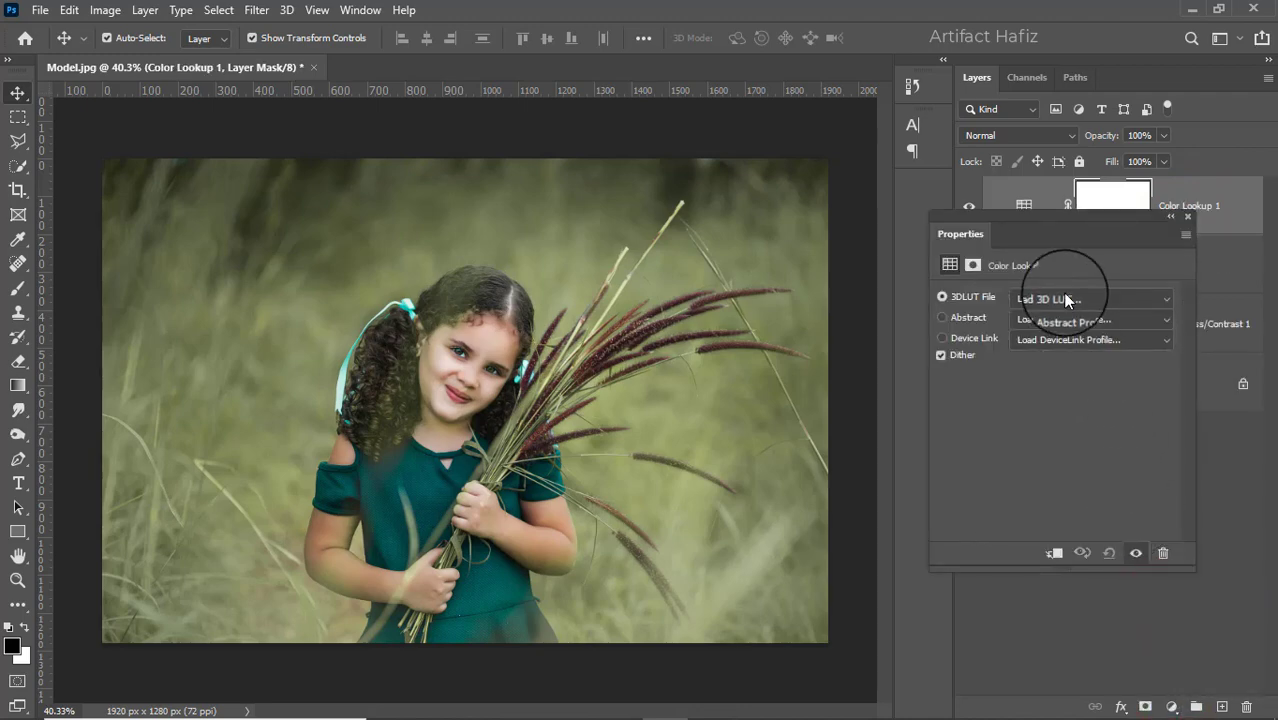
pyautogui.click(1065, 298)
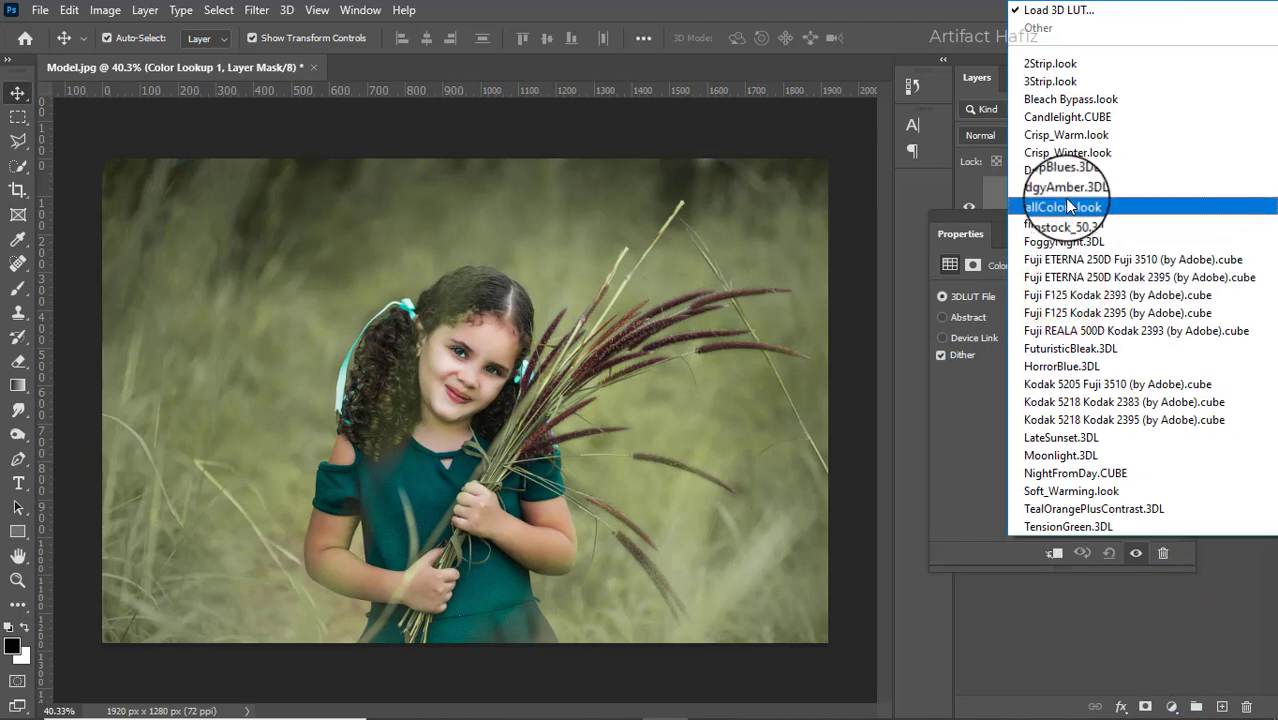
pyautogui.click(1064, 205)
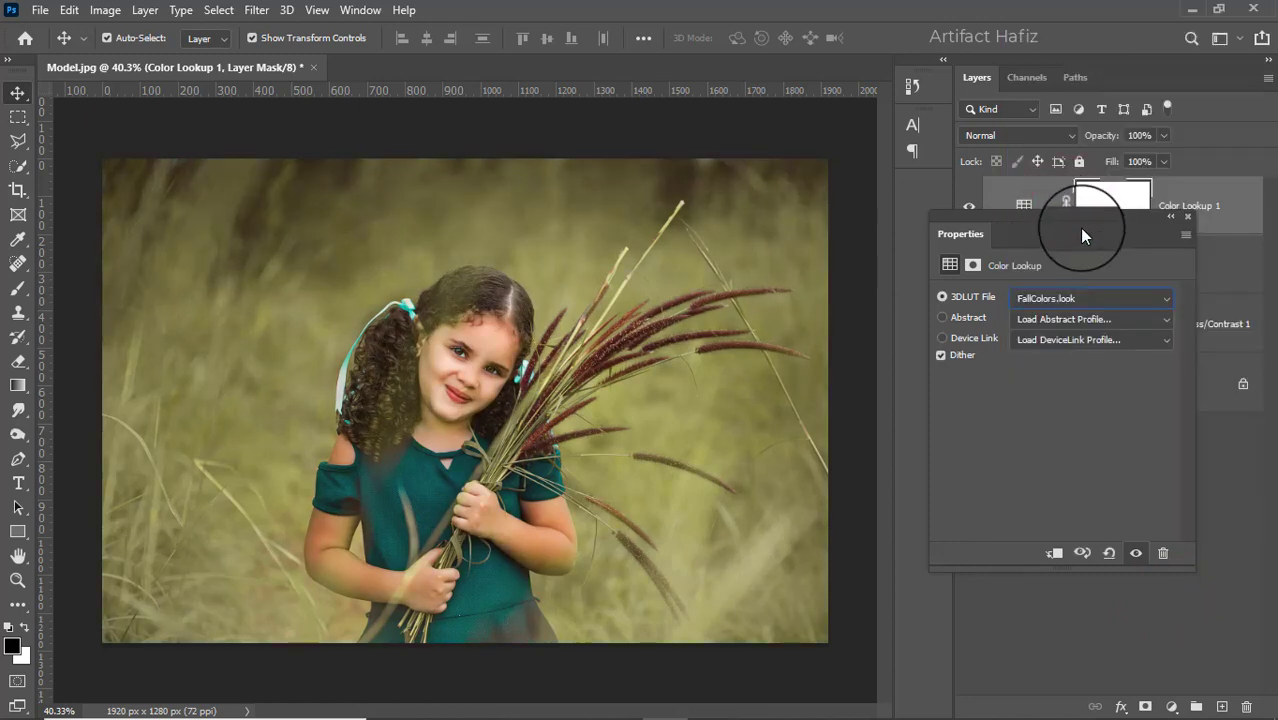
pyautogui.click(1185, 217)
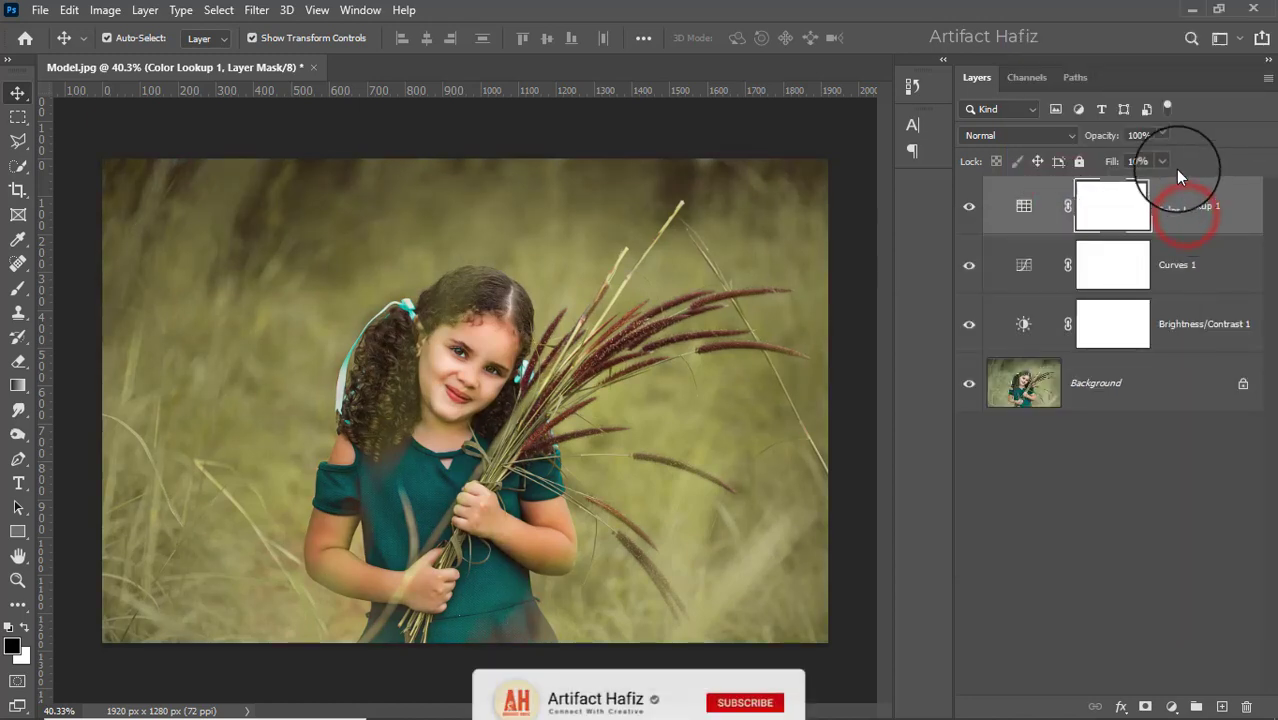
pyautogui.click(1164, 135)
pyautogui.moveTo(1164, 160); pyautogui.dragTo(1113, 159)
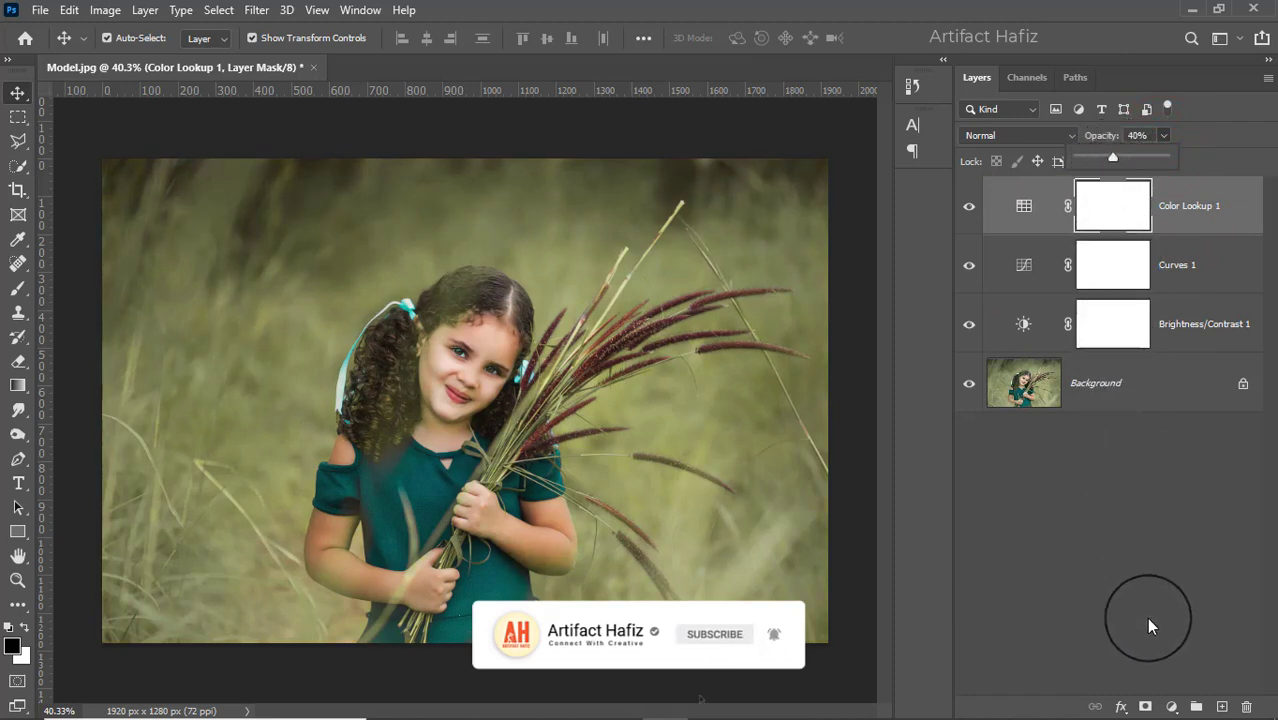
# - Add a Levels adjustment layer above the Color Lookup layer and set its white input level to 247
pyautogui.click(1171, 706)
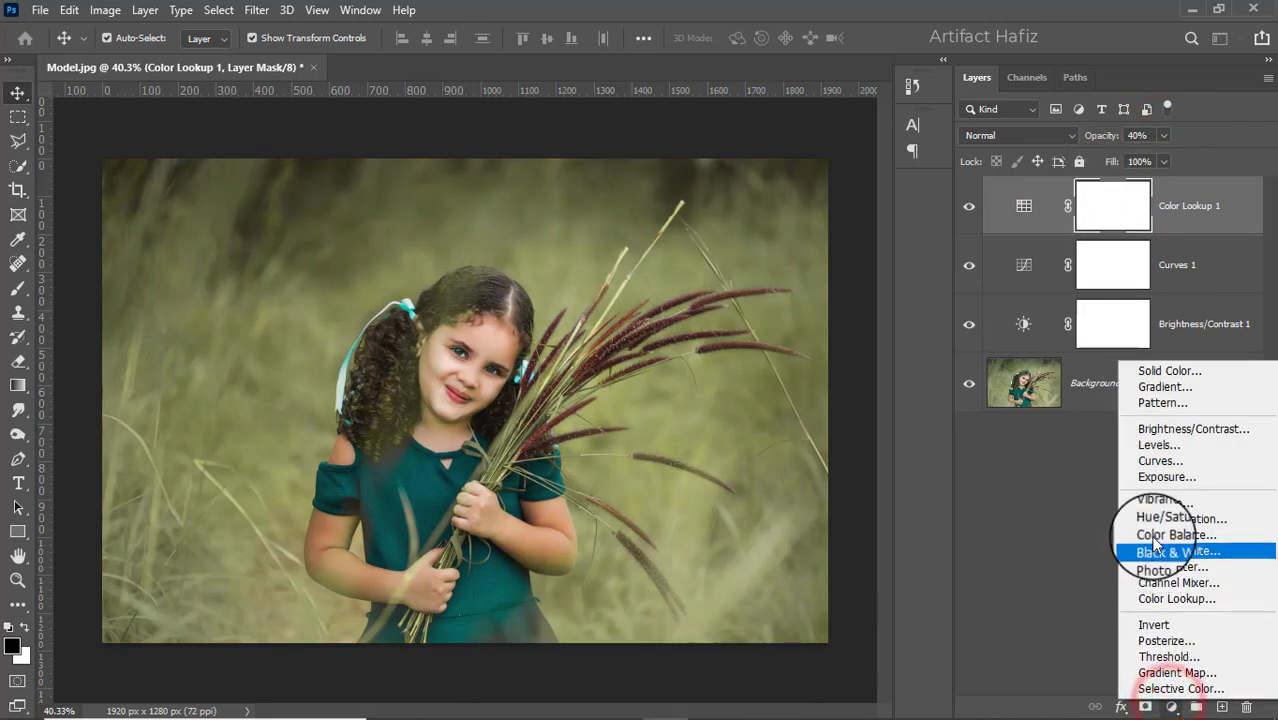
pyautogui.click(1149, 443)
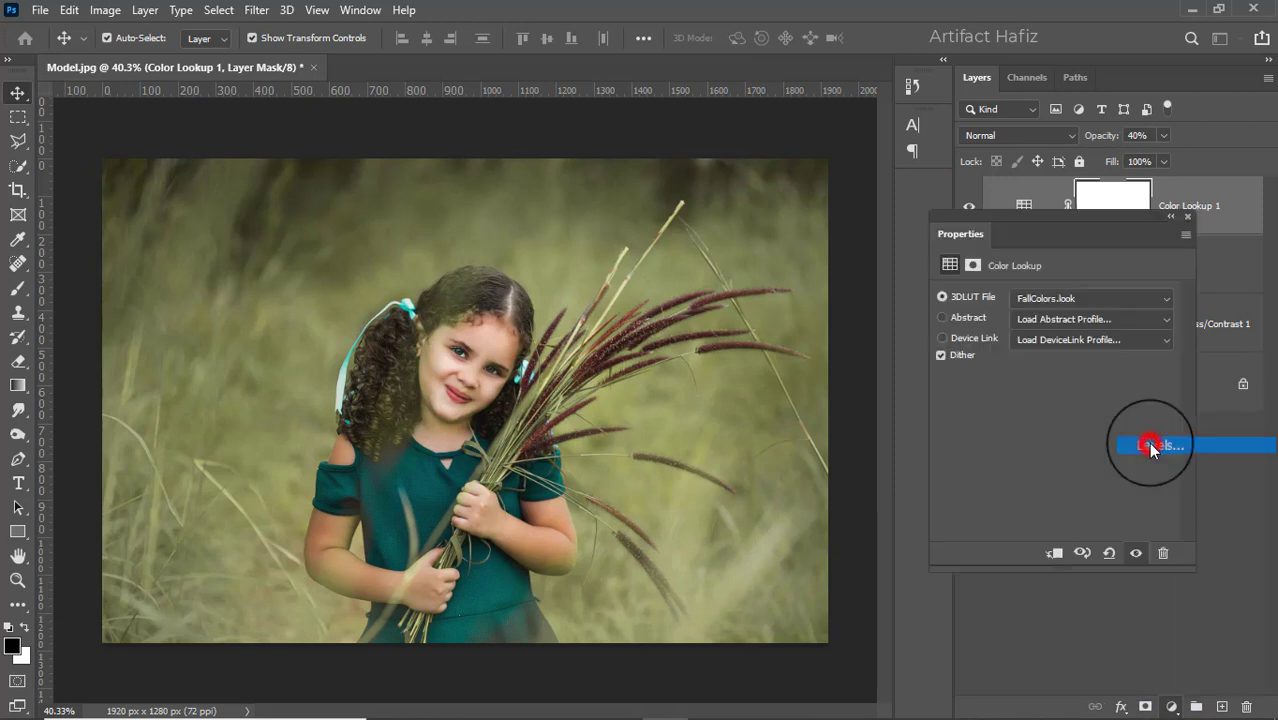
pyautogui.moveTo(1172, 432); pyautogui.dragTo(1164, 433)
pyautogui.moveTo(967, 432); pyautogui.dragTo(968, 432)
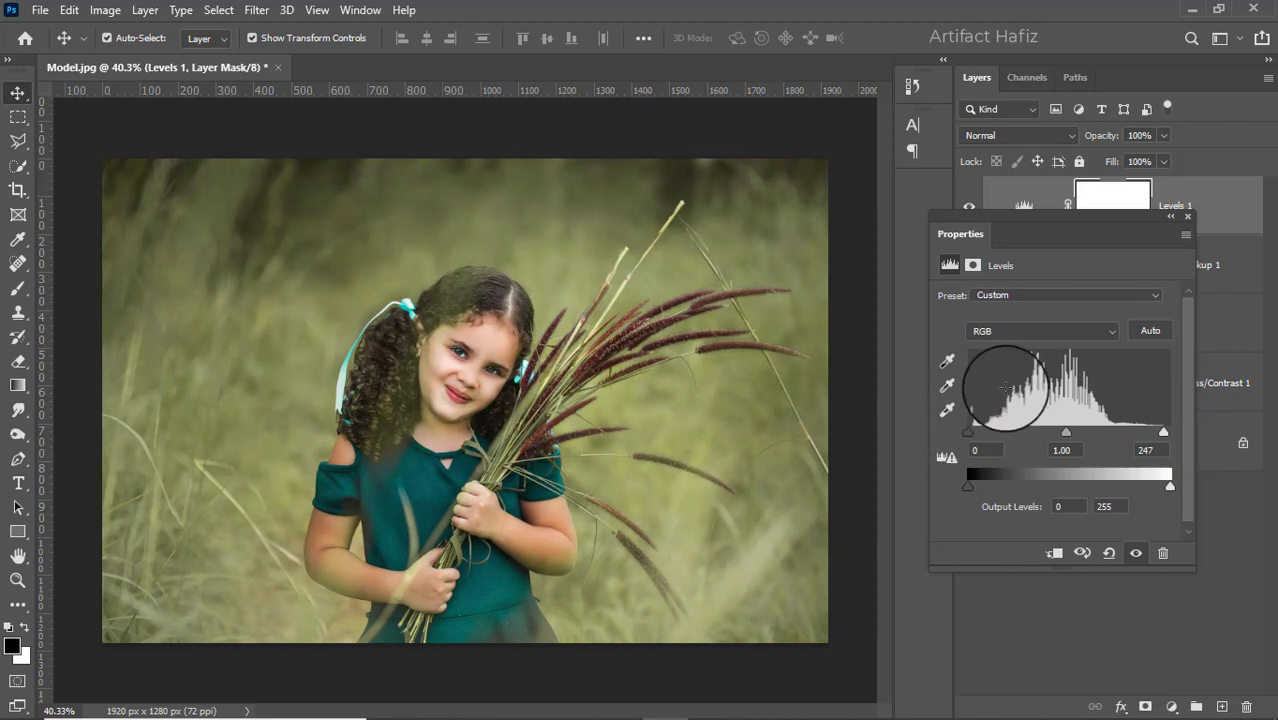
pyautogui.click(1184, 218)
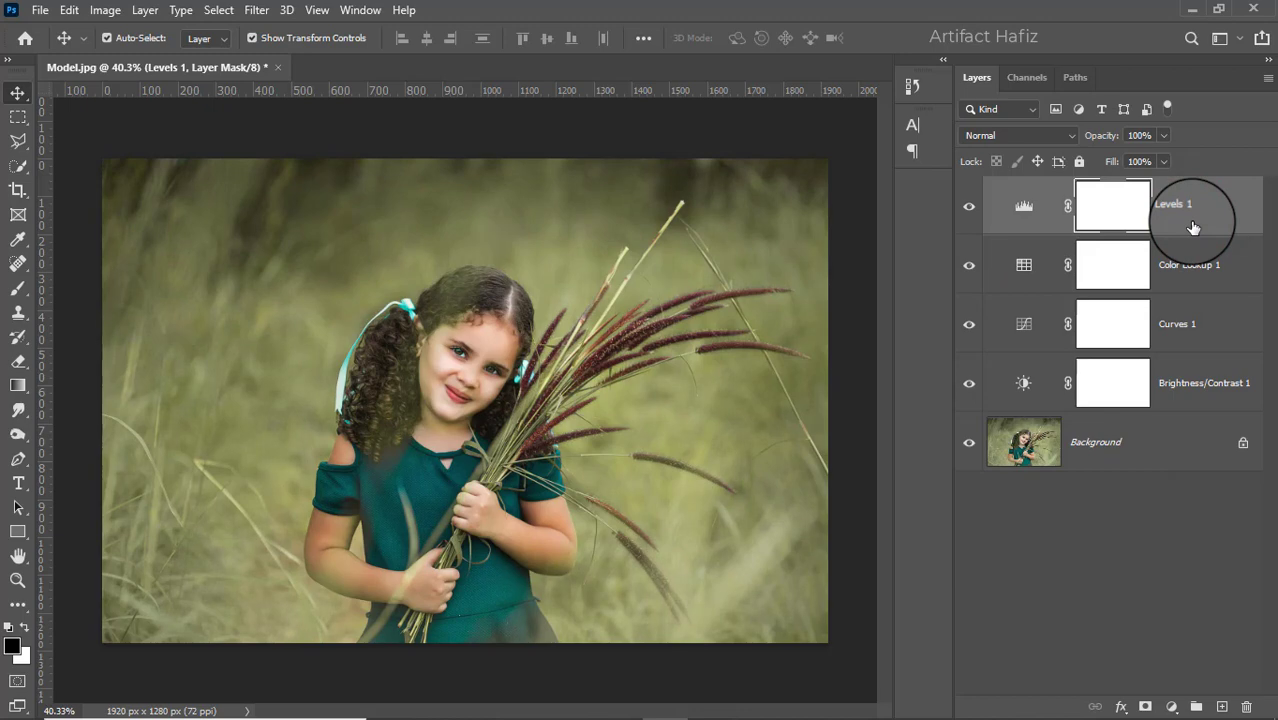
# - Stamp all visible layers into a new top layer and convert it for smart filters
pyautogui.hotkey('ctrl', 'alt', 'shift', 'e')
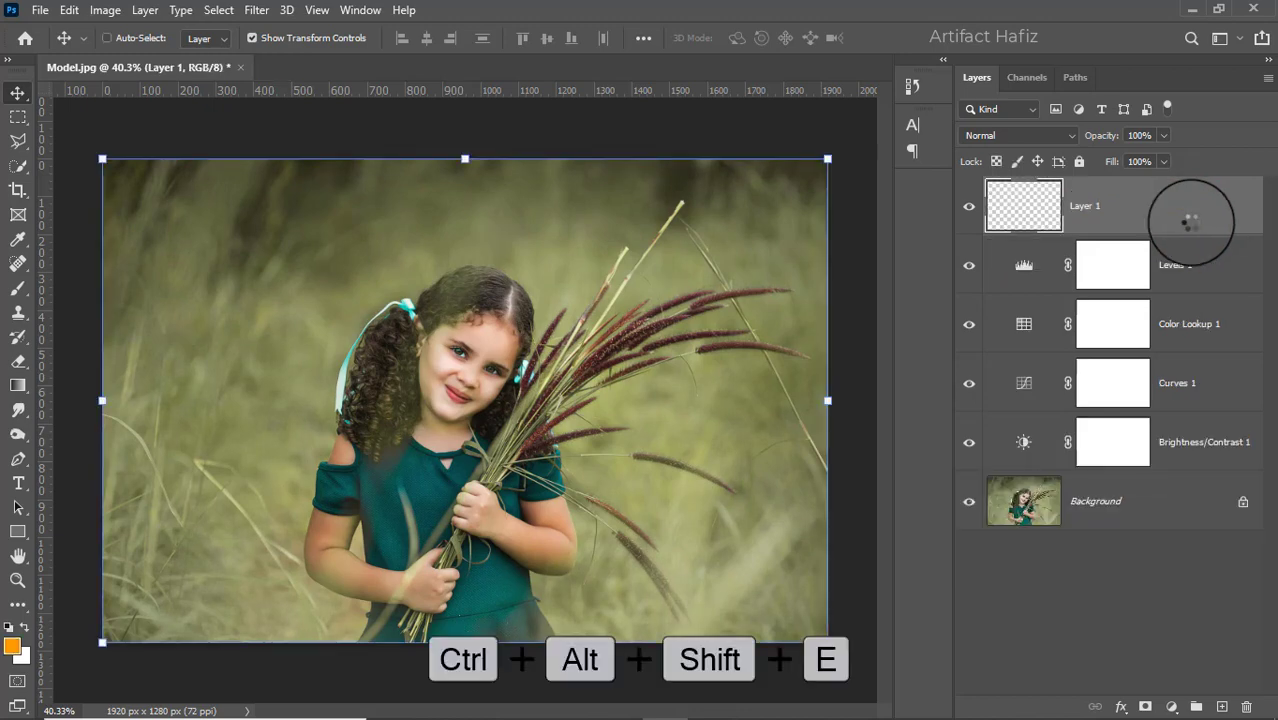
pyautogui.click(256, 10)
pyautogui.click(270, 57)
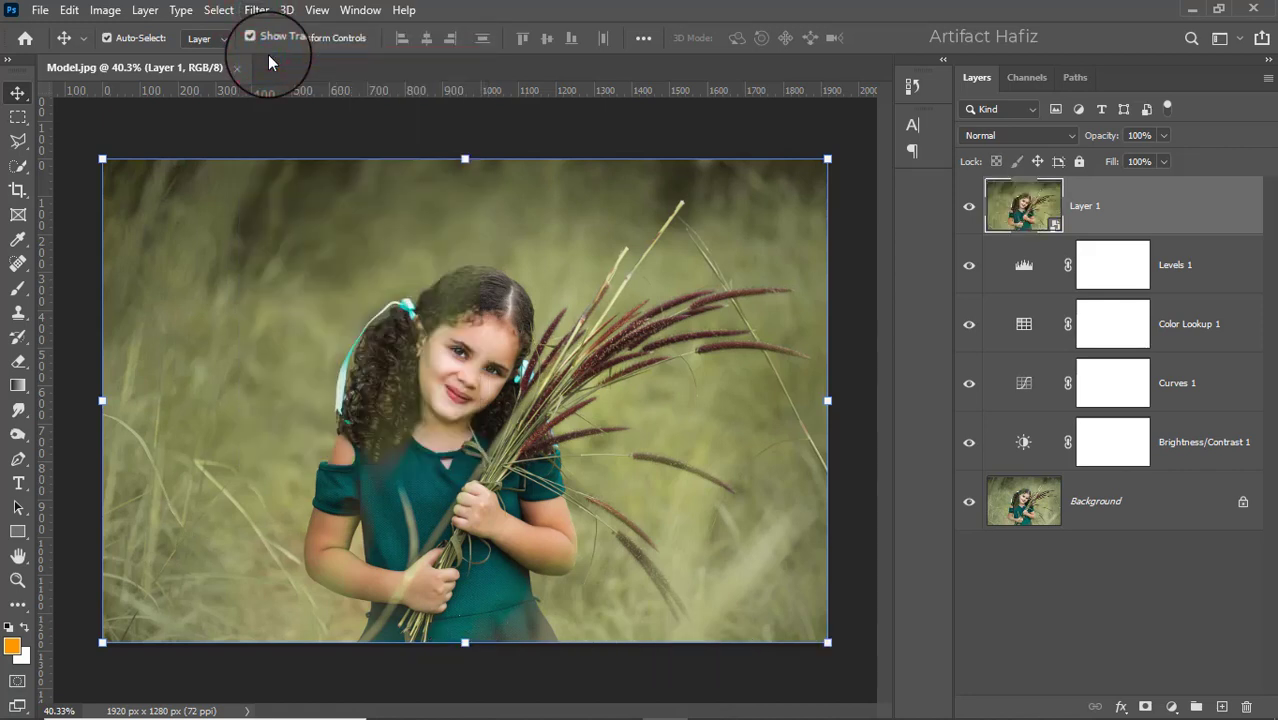
# - In the Camera Raw Filter, set Temperature +7, Tint +5, Exposure -0.10, Contrast -3, Highlights -32, Shadows +9, Whites +34 and Blacks +10
pyautogui.click(252, 10)
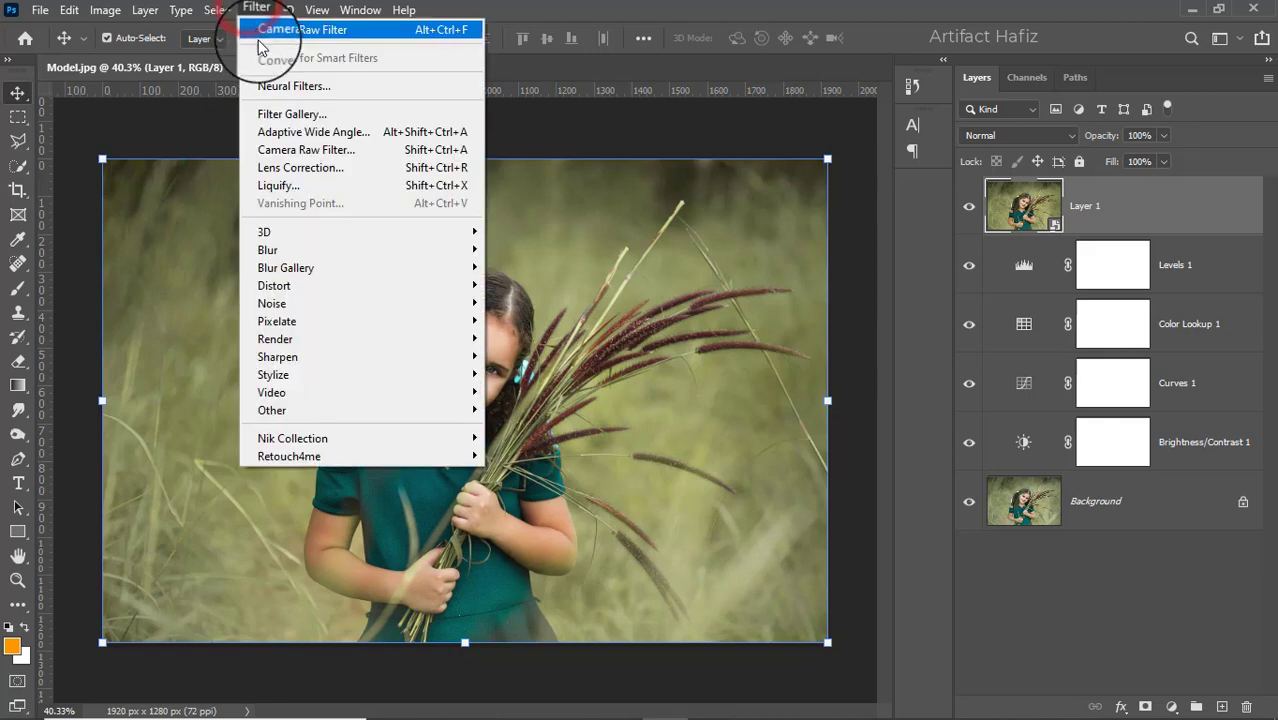
pyautogui.click(297, 150)
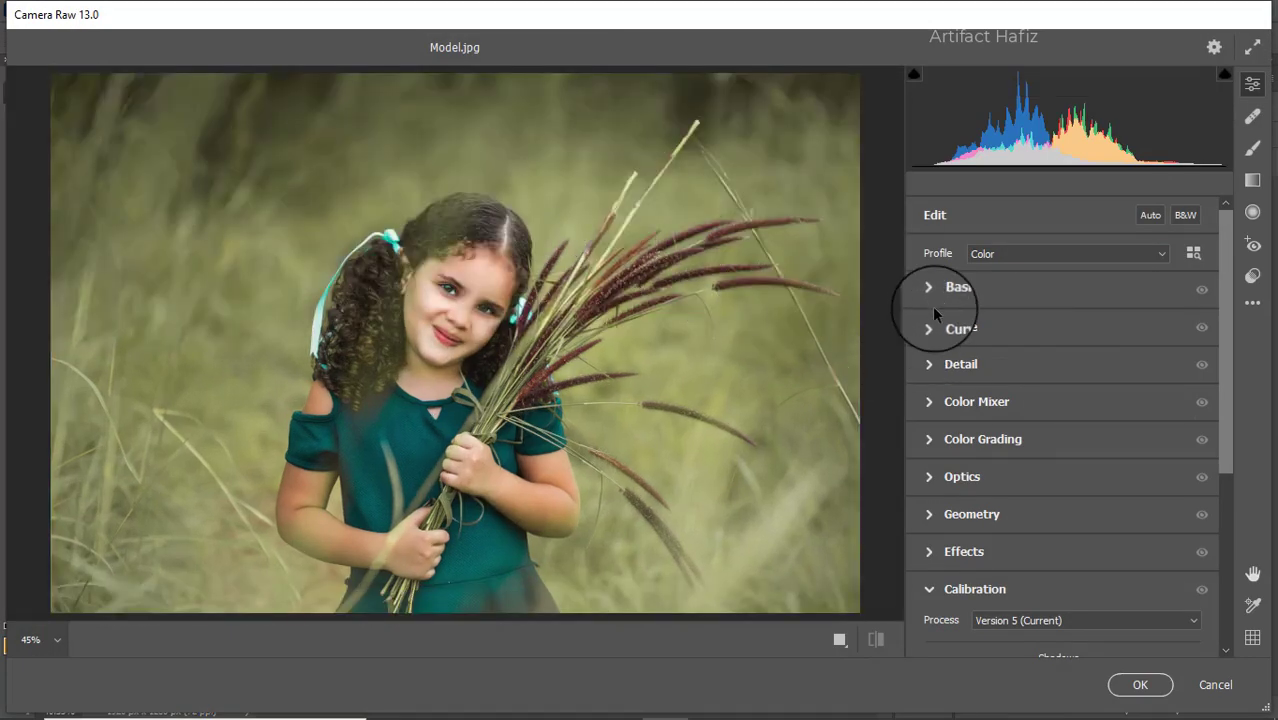
pyautogui.click(940, 287)
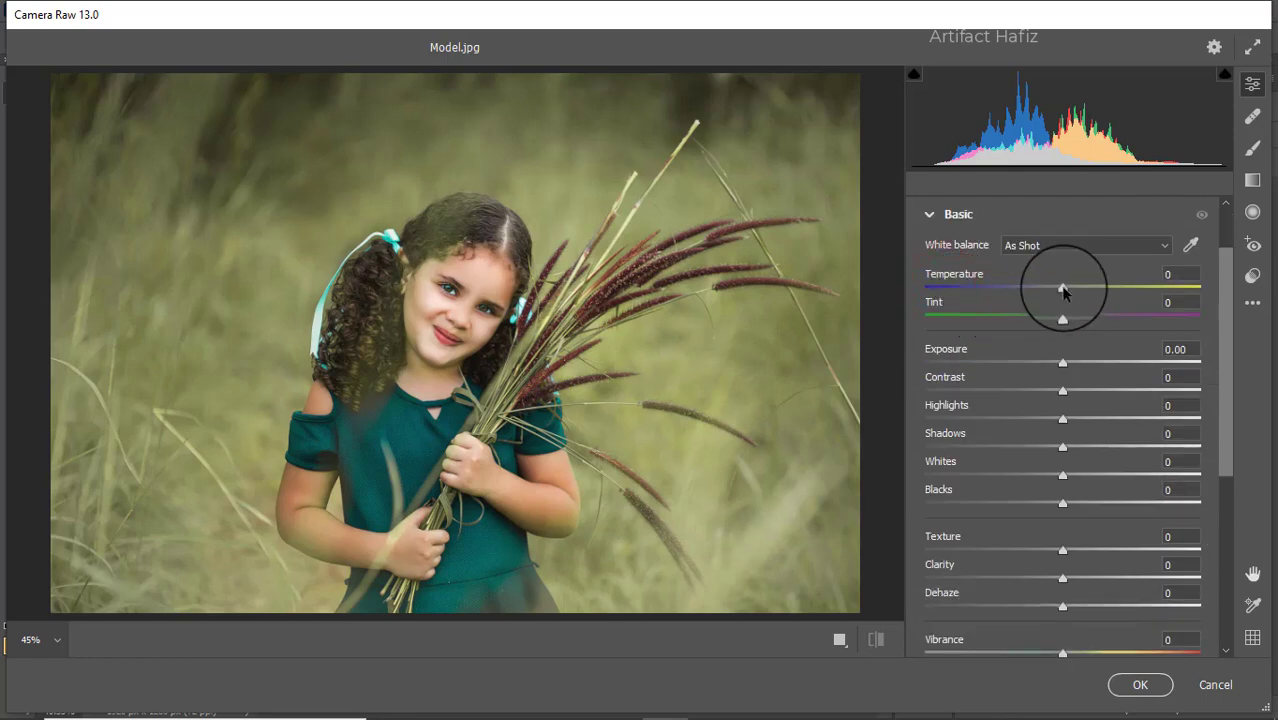
pyautogui.moveTo(1063, 290); pyautogui.dragTo(1017, 437)
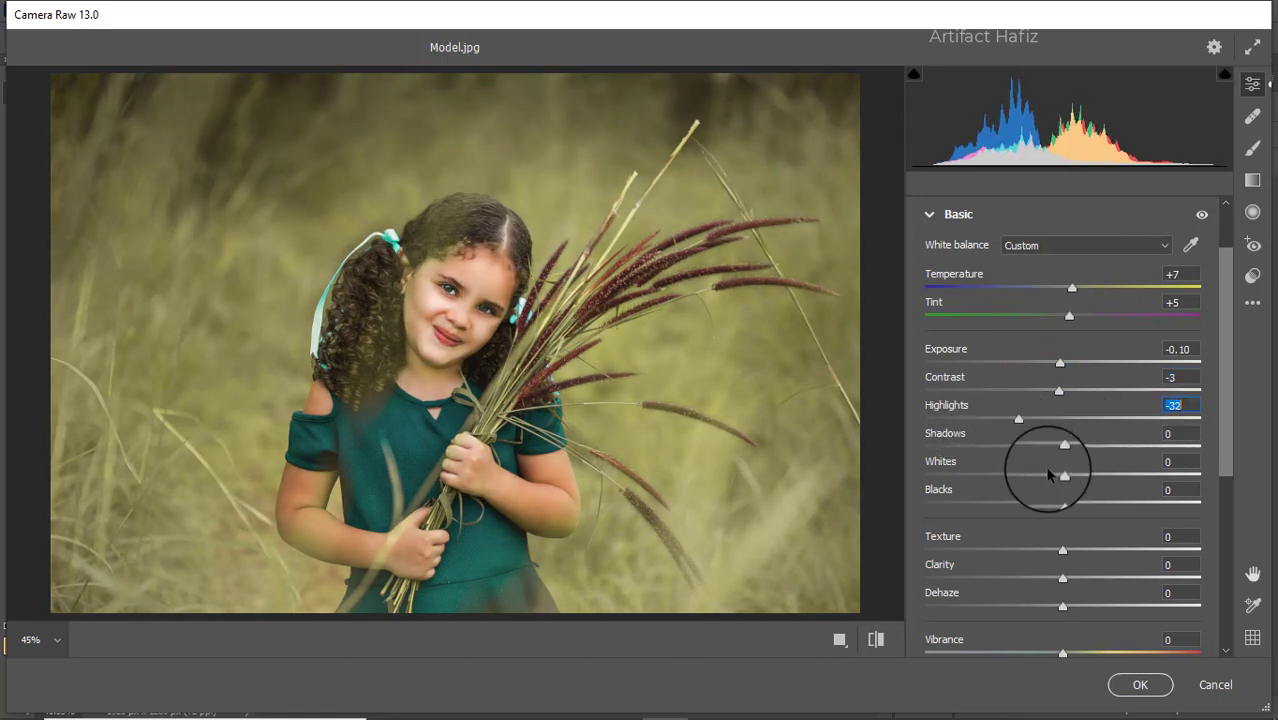
pyautogui.moveTo(1062, 475); pyautogui.dragTo(1075, 446)
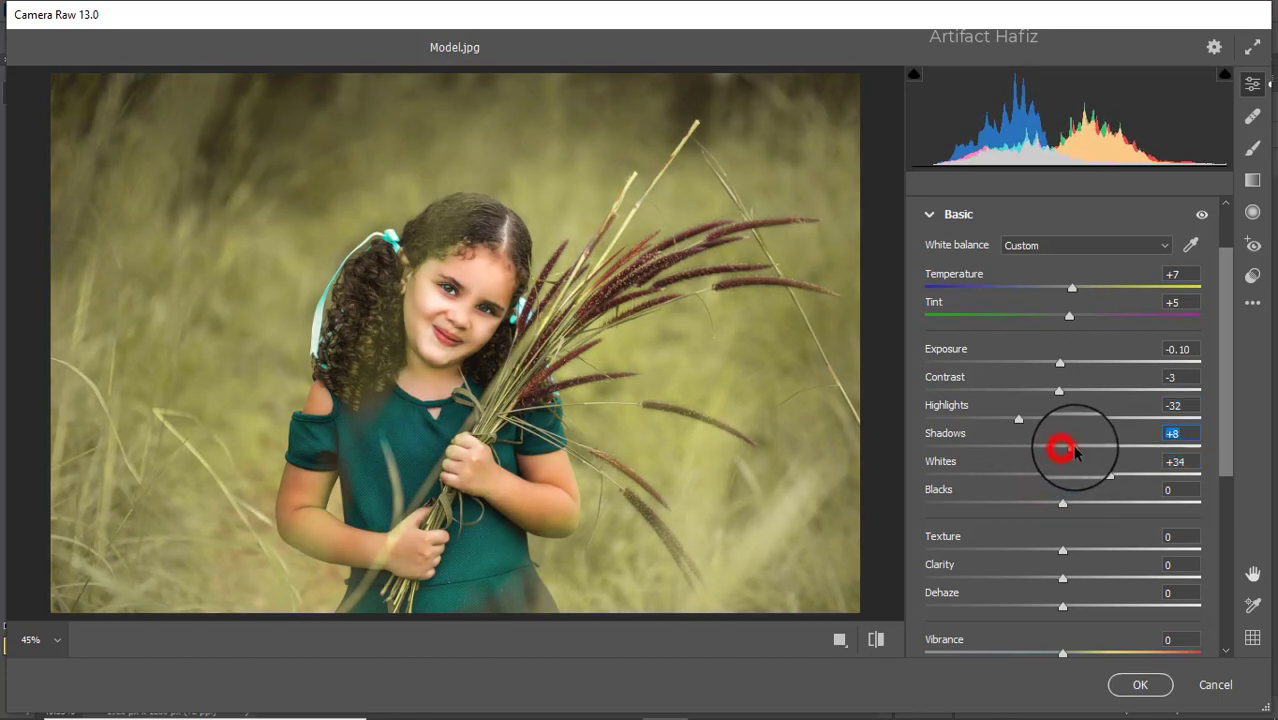
pyautogui.moveTo(1062, 504)
pyautogui.mouseDown()
pyautogui.moveTo(1092, 501)
pyautogui.moveTo(1078, 508)
pyautogui.mouseUp()
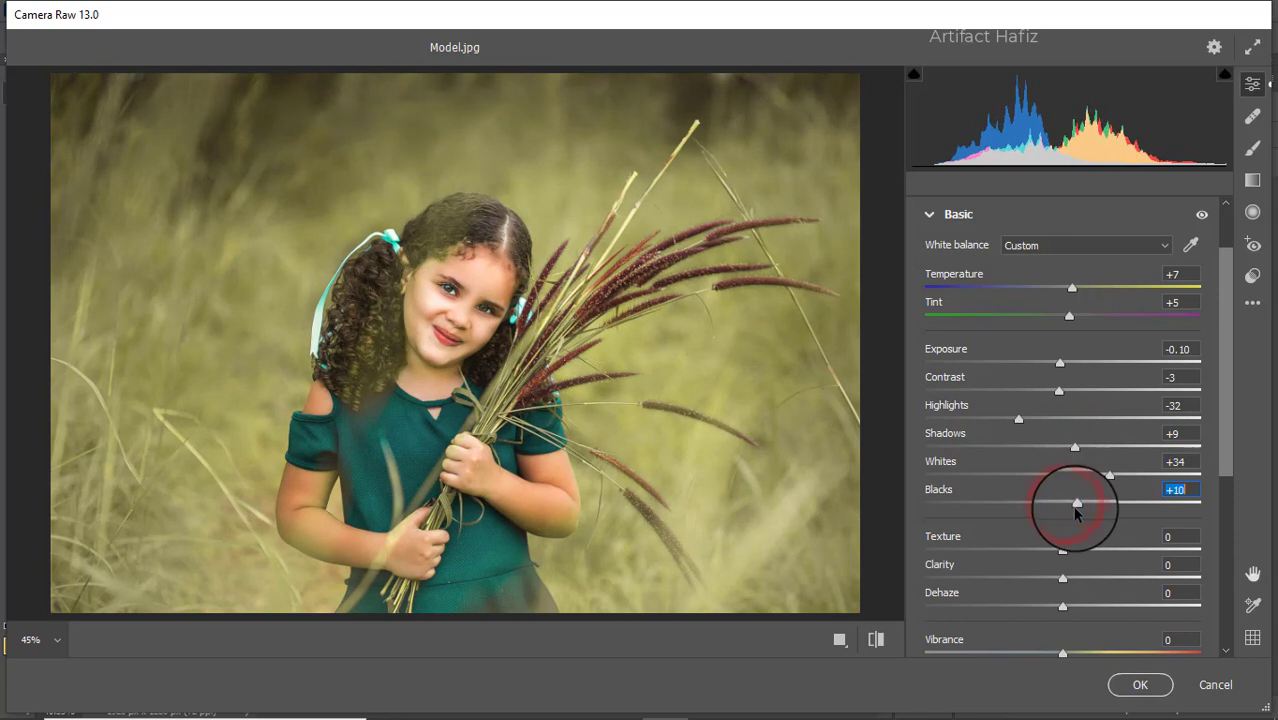
# - Set Texture to -4, Clarity to +6, Dehaze to +36, Vibrance to +20 and Saturation to -4
pyautogui.scroll(-2, 1064, 480)
pyautogui.moveTo(1064, 464); pyautogui.dragTo(1071, 519)
pyautogui.scroll(-2, 1073, 500)
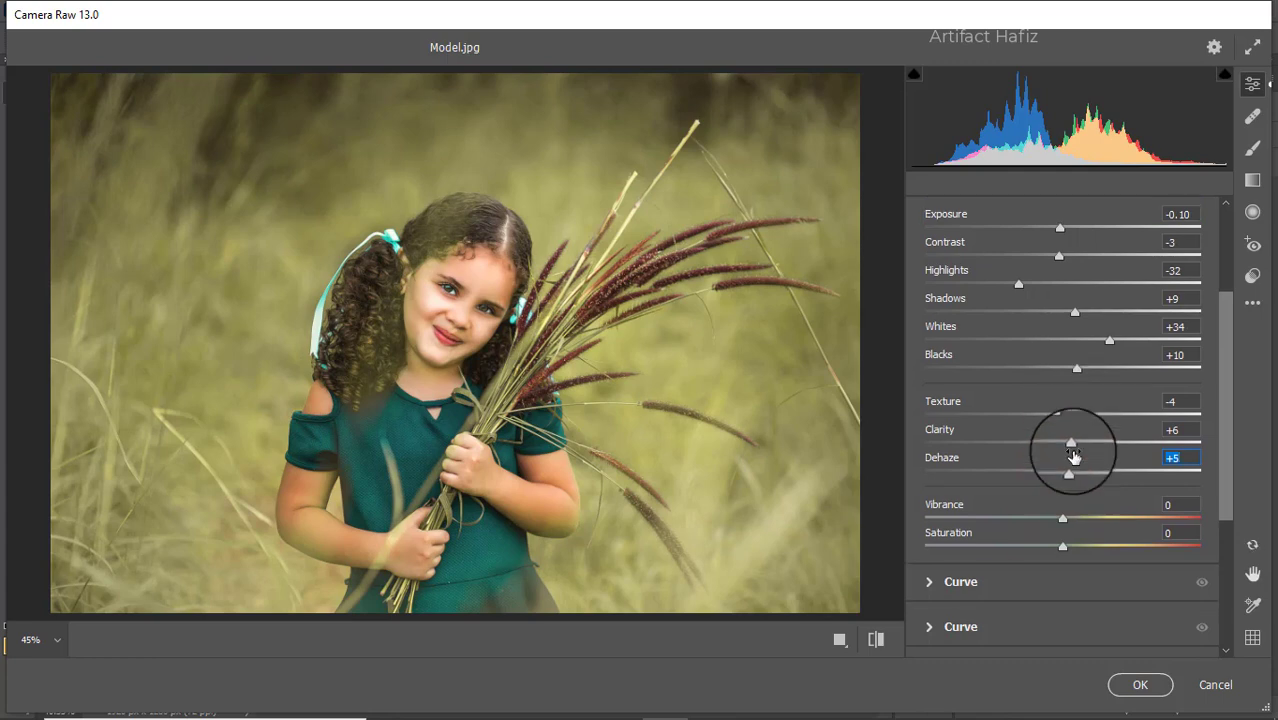
pyautogui.moveTo(1069, 428); pyautogui.dragTo(1121, 435)
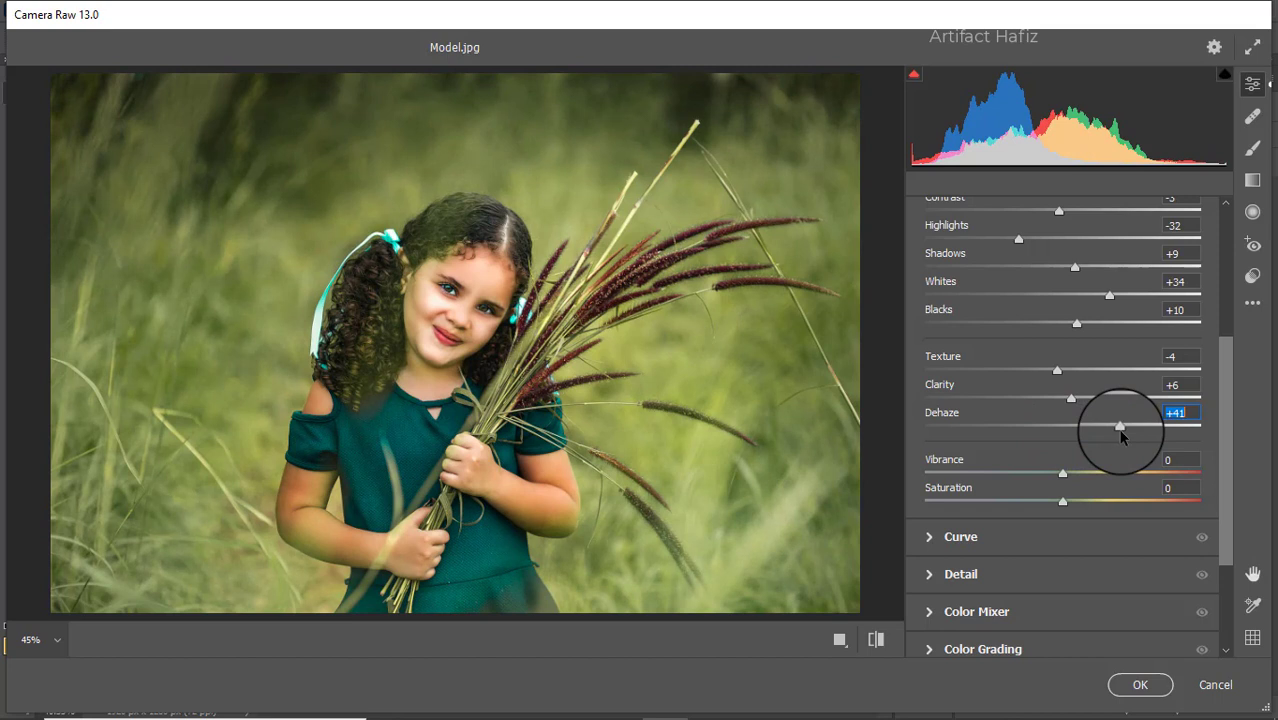
pyautogui.moveTo(1121, 437); pyautogui.dragTo(1112, 428)
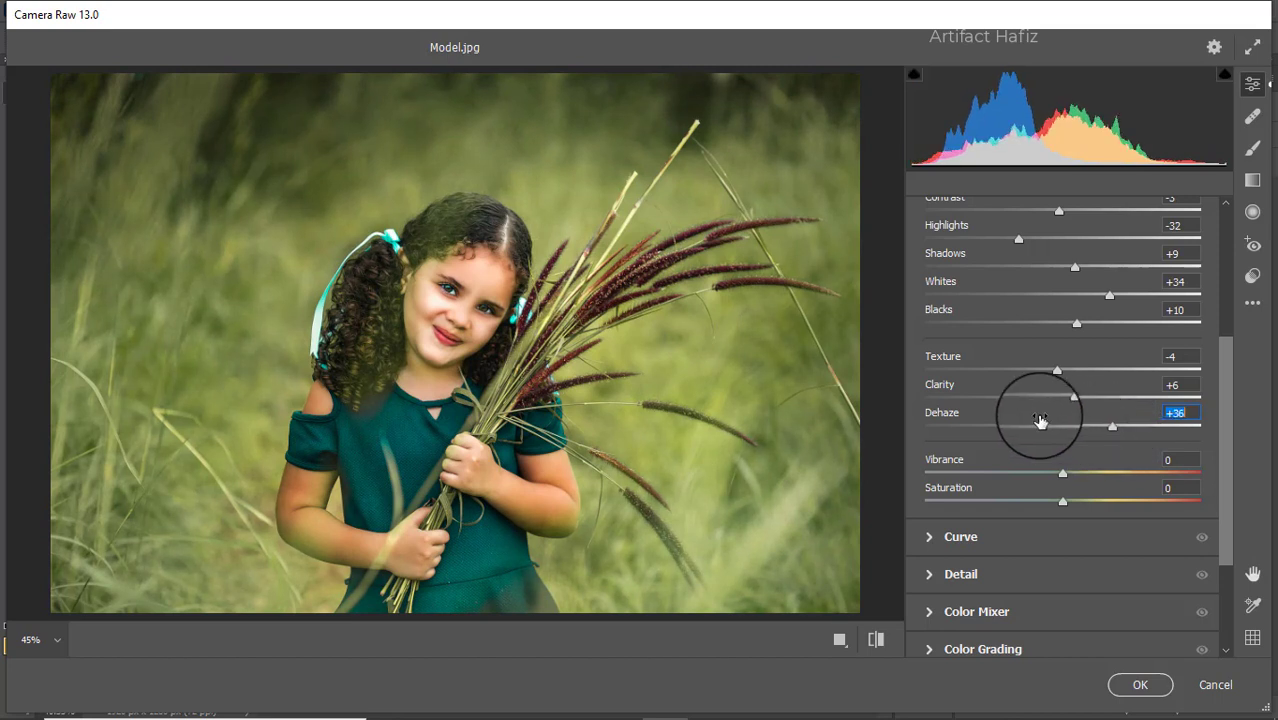
pyautogui.scroll(-2, 1004, 428)
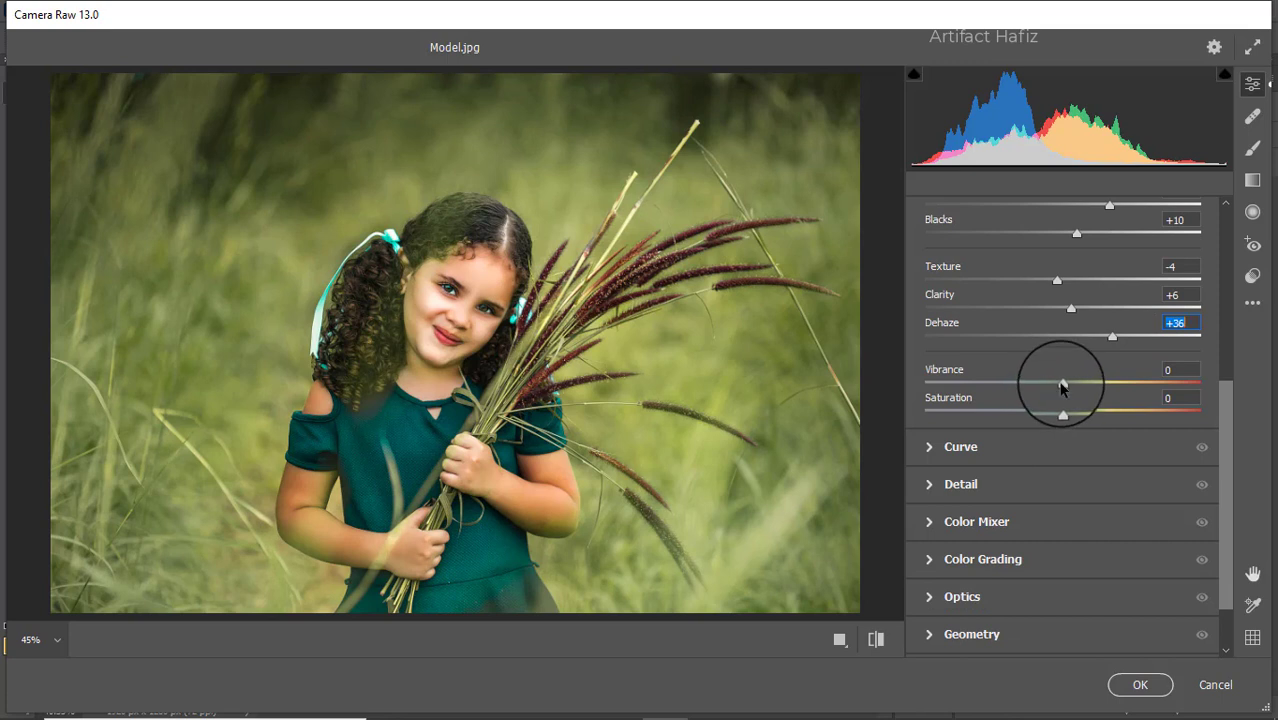
pyautogui.moveTo(1059, 382); pyautogui.dragTo(1047, 423)
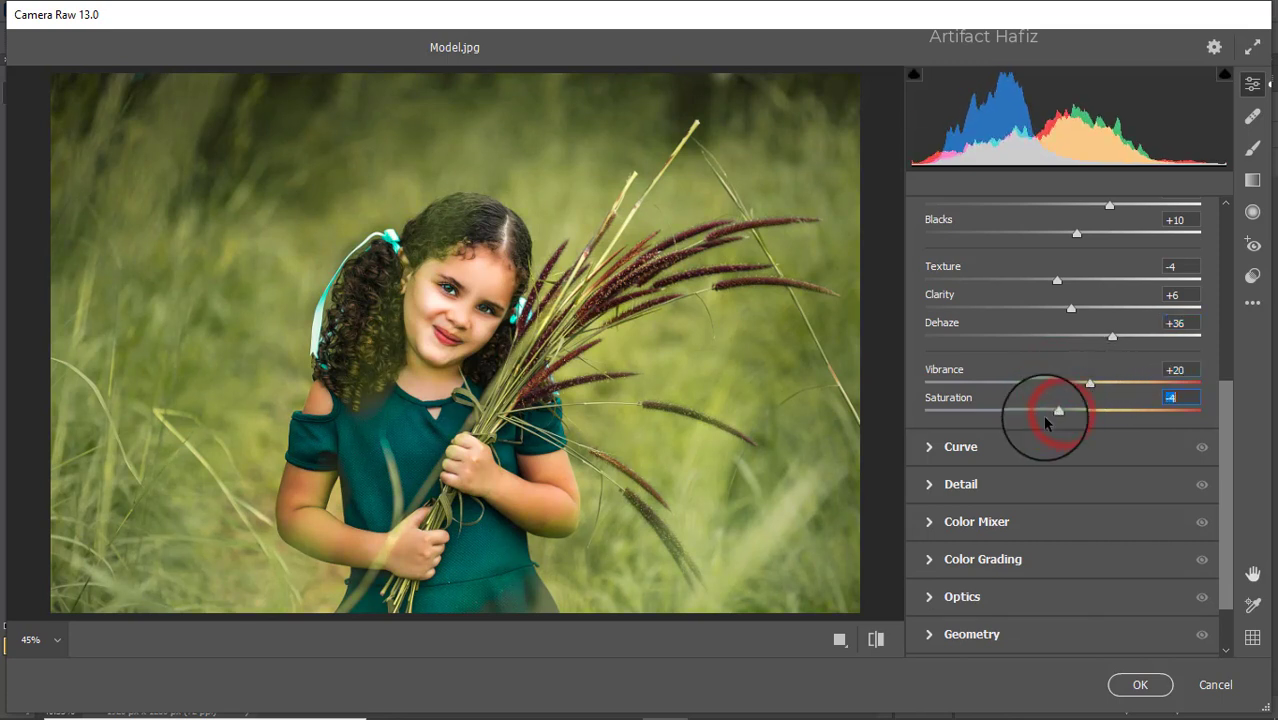
# - On the blue channel curve, raise the black point to output 6 and add points at input 62, output 62 and input 193, output 194
pyautogui.click(986, 447)
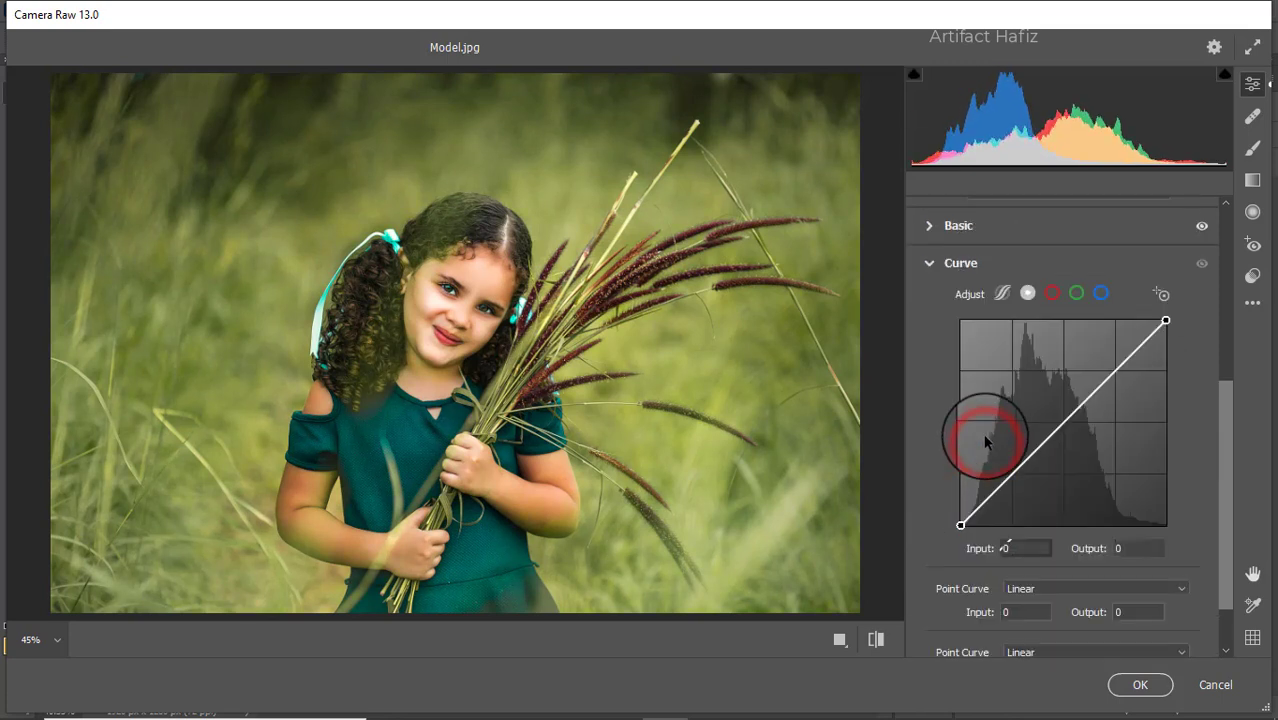
pyautogui.click(1100, 294)
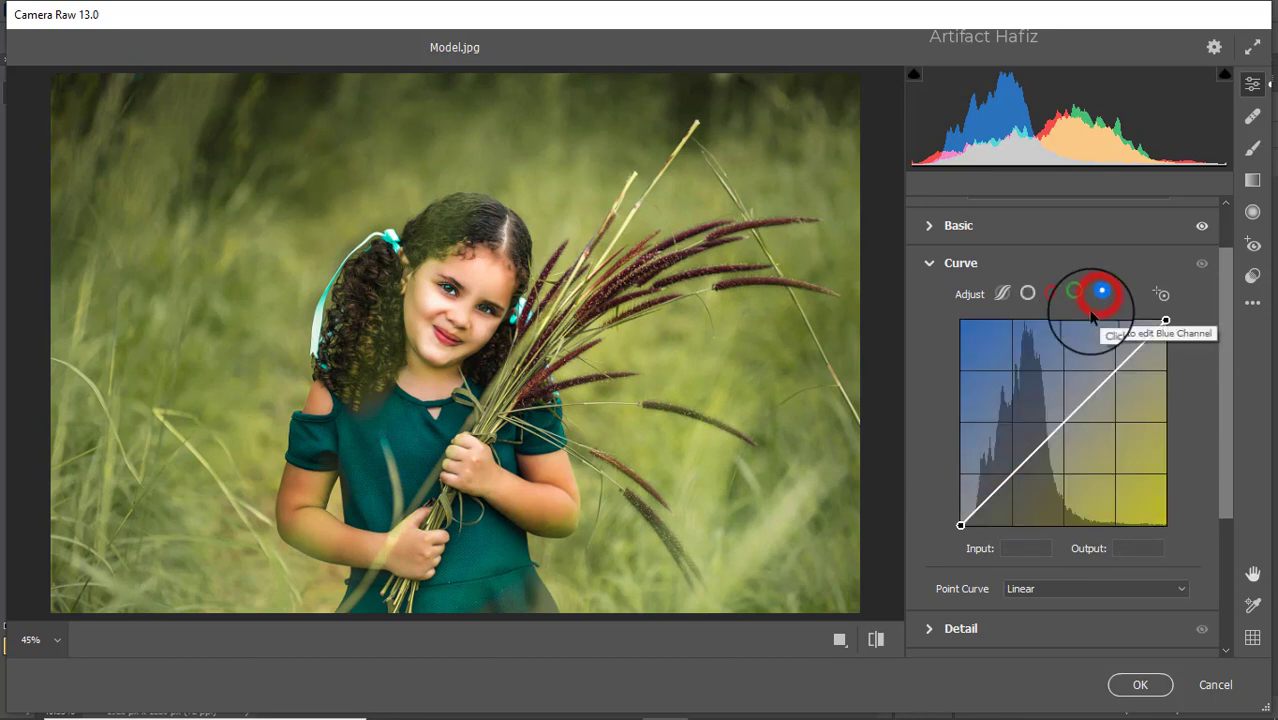
pyautogui.click(959, 524)
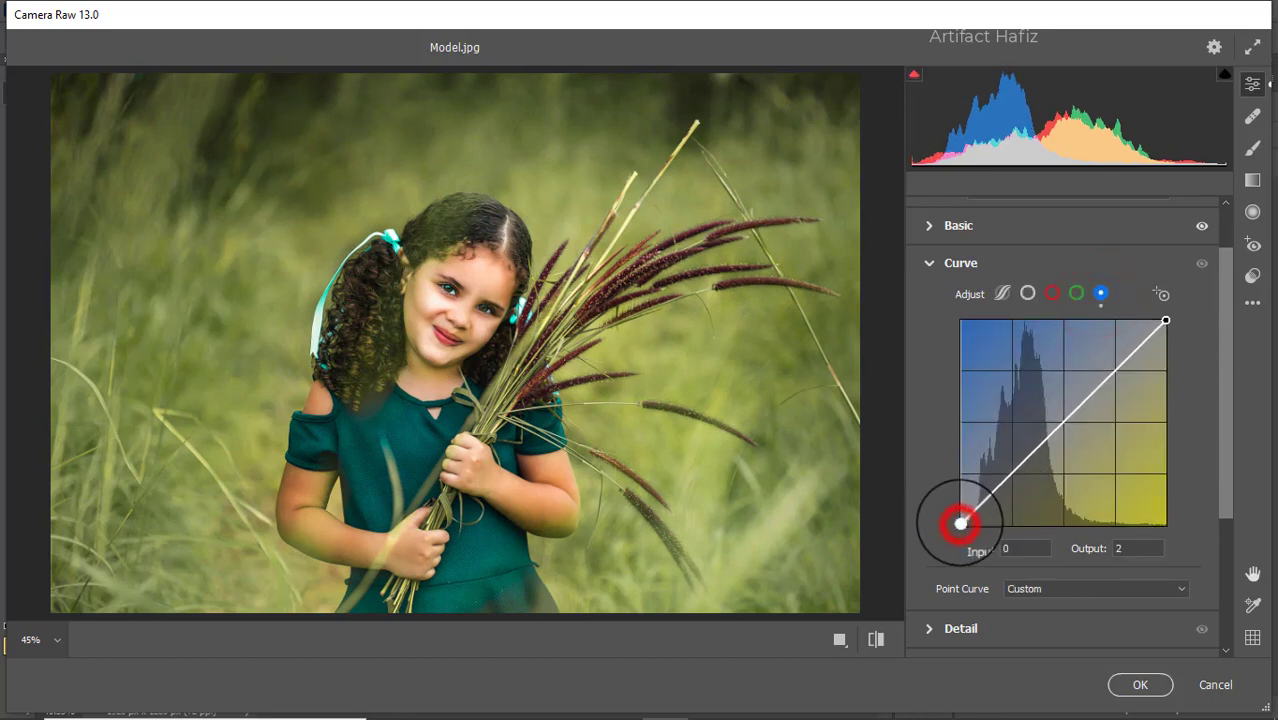
pyautogui.click(1009, 477)
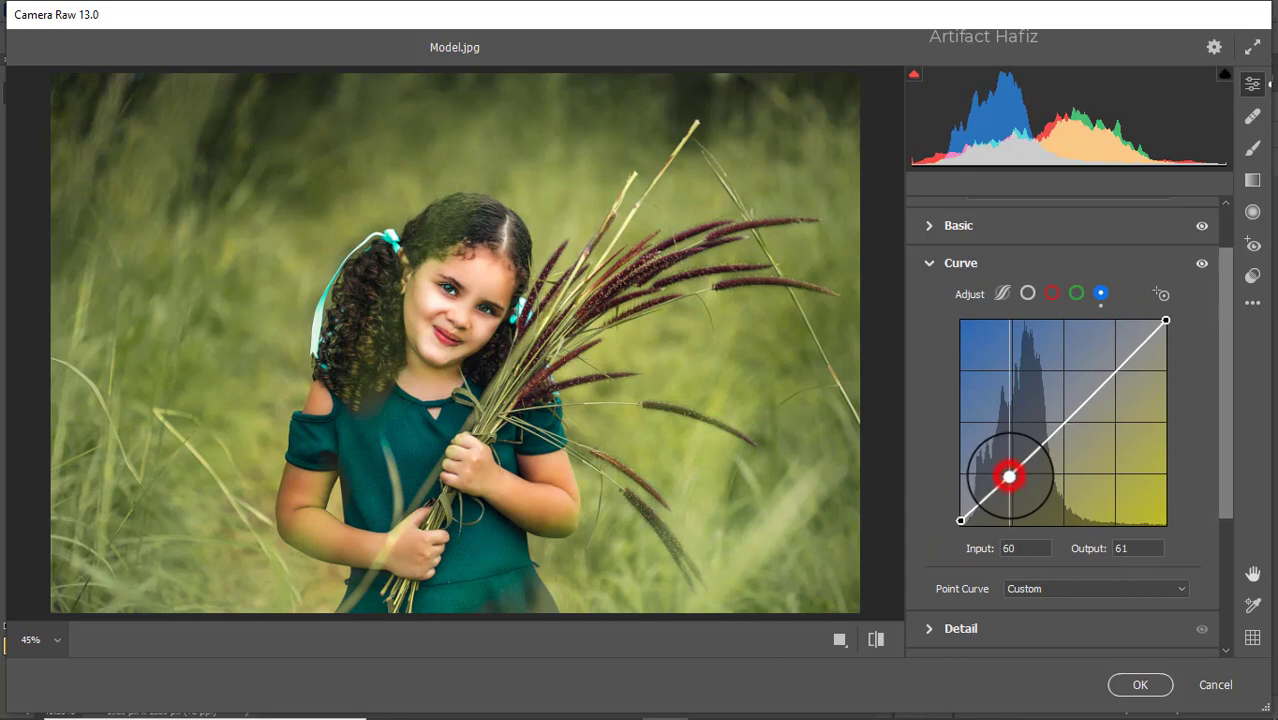
pyautogui.click(1117, 372)
pyautogui.moveTo(1117, 372); pyautogui.dragTo(1116, 369)
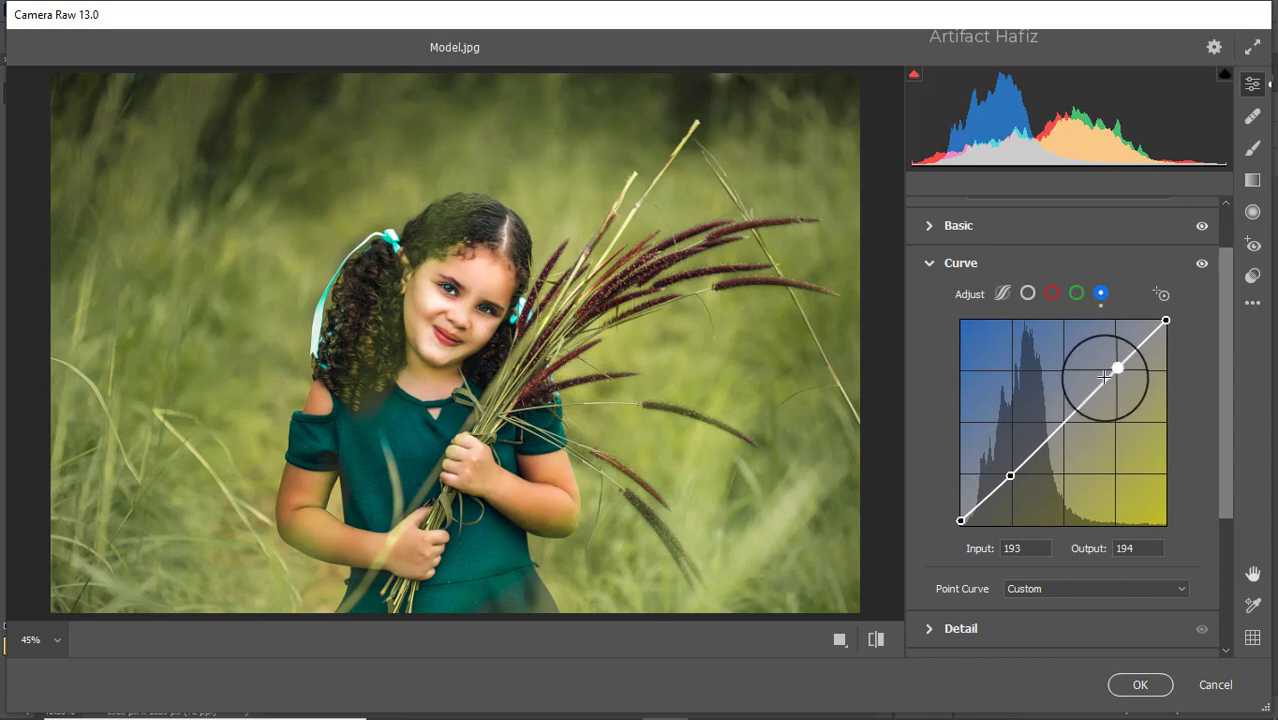
# - Set the Detail adjustments to Sharpening 8, Noise Reduction 8 and Color Noise Reduction 16
pyautogui.scroll(-2, 1066, 443)
pyautogui.click(987, 541)
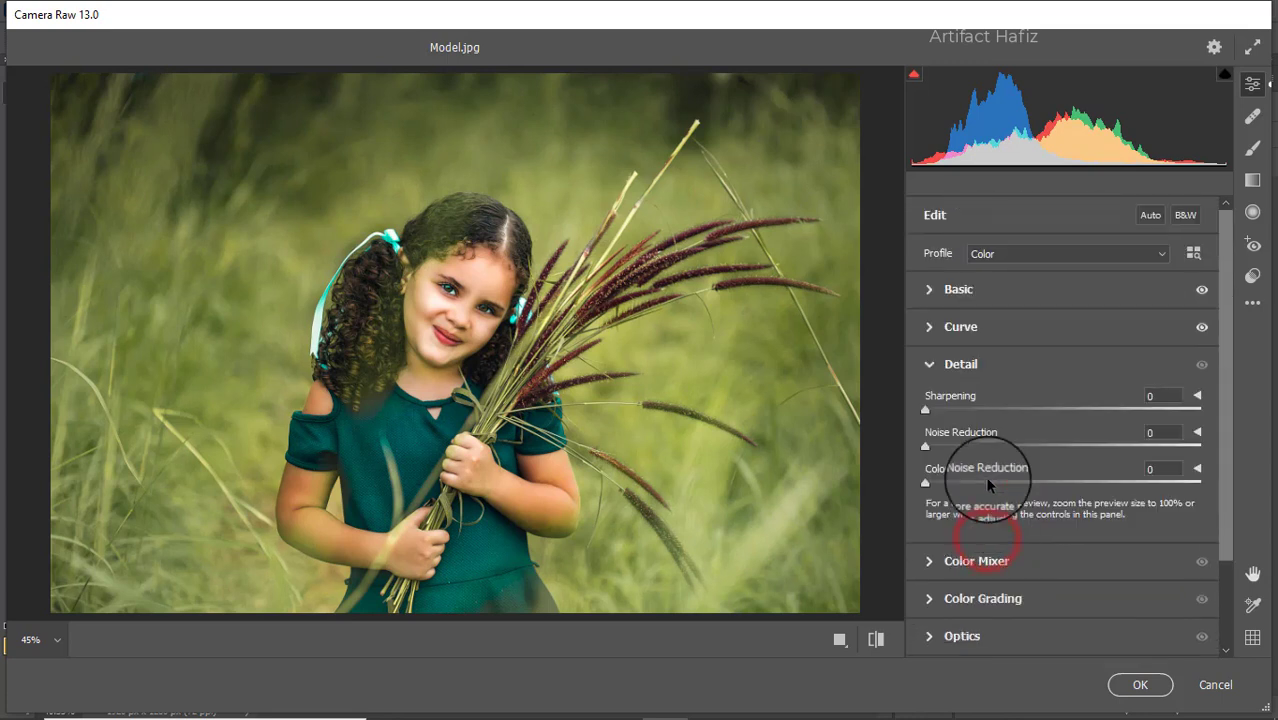
pyautogui.moveTo(924, 410); pyautogui.dragTo(941, 449)
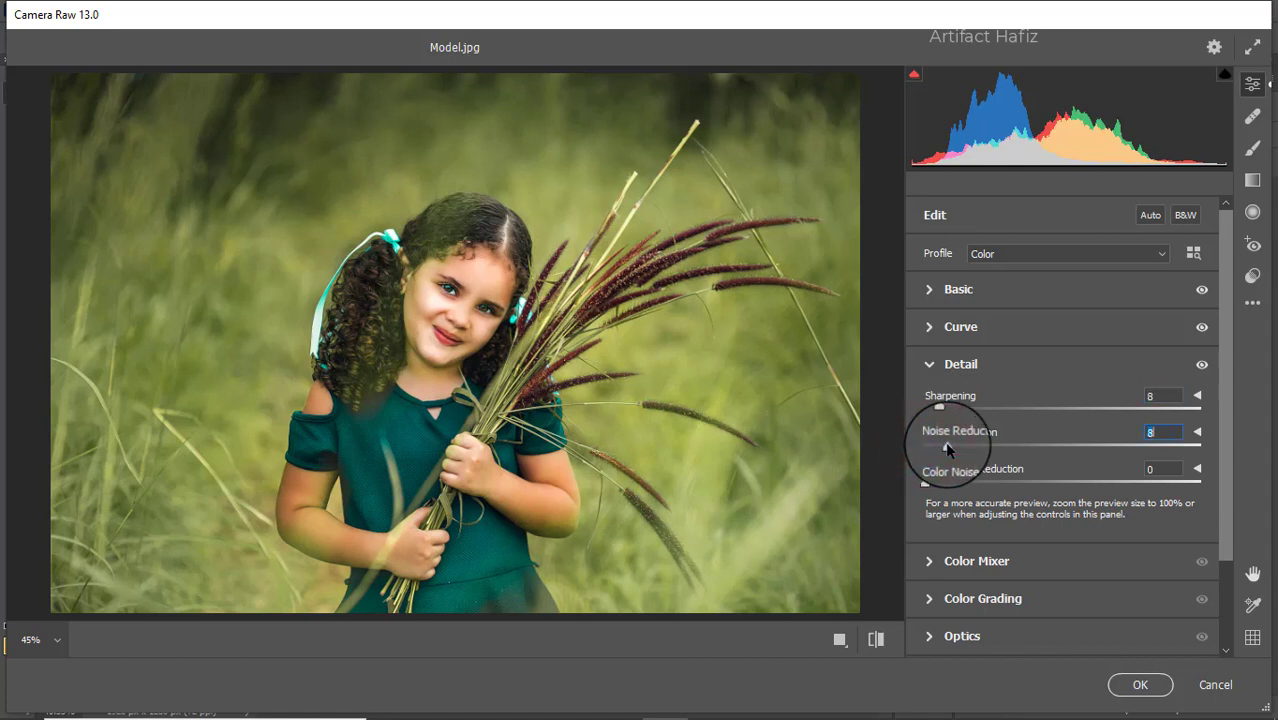
pyautogui.moveTo(923, 484); pyautogui.dragTo(969, 496)
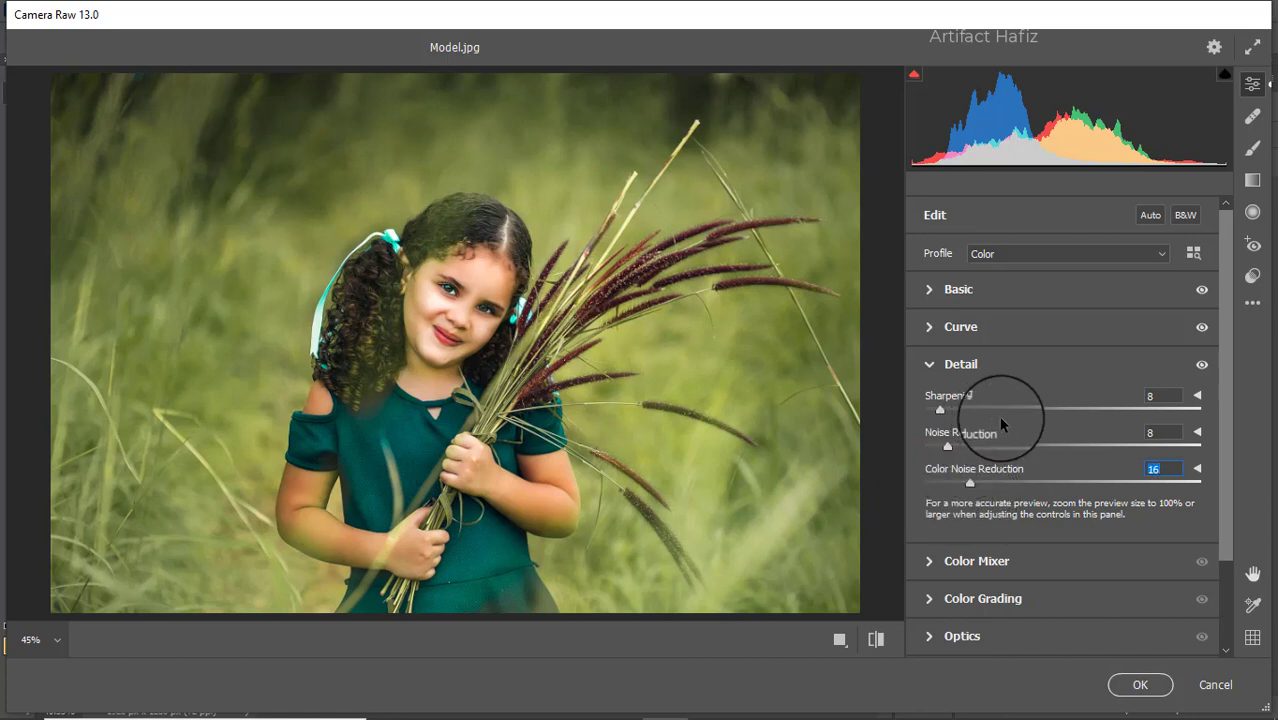
# - In the Color Mixer, set Saturation to Reds +16, Yellows -10, Greens -56, Aquas +11 and Blues +11
pyautogui.scroll(-3, 1004, 413)
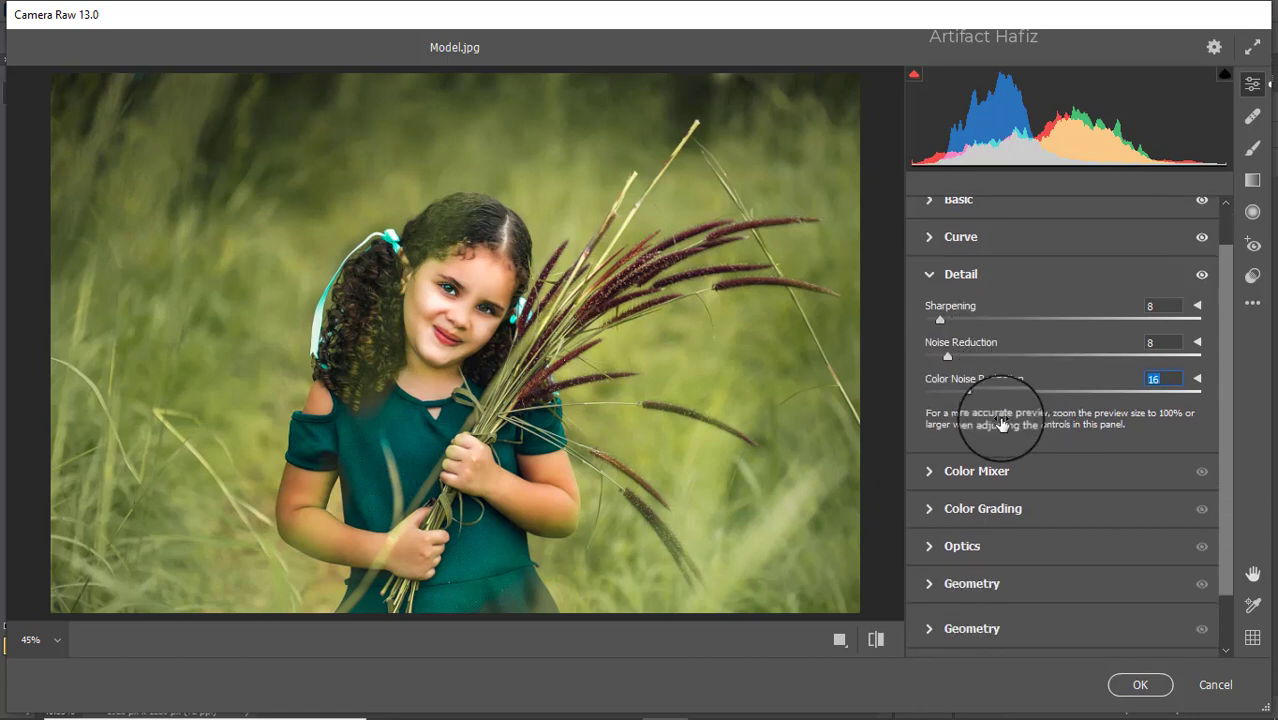
pyautogui.click(985, 484)
pyautogui.click(1002, 339)
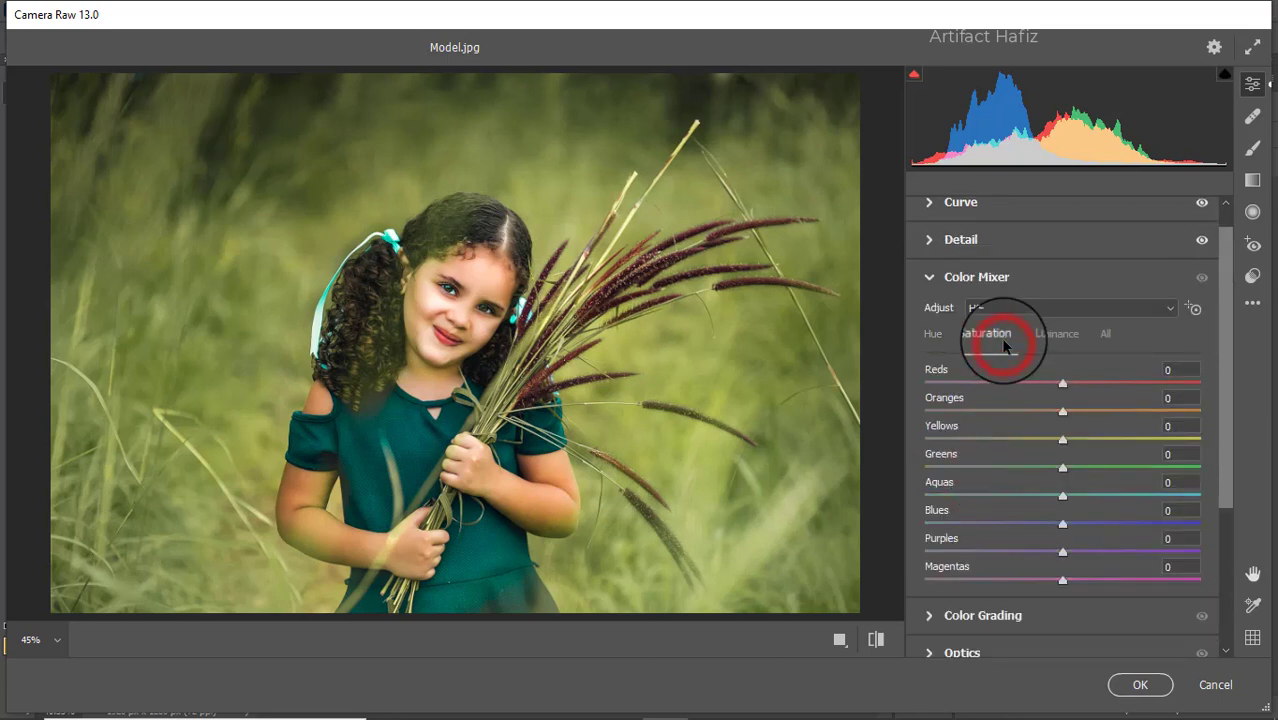
pyautogui.moveTo(1067, 389); pyautogui.dragTo(1121, 388)
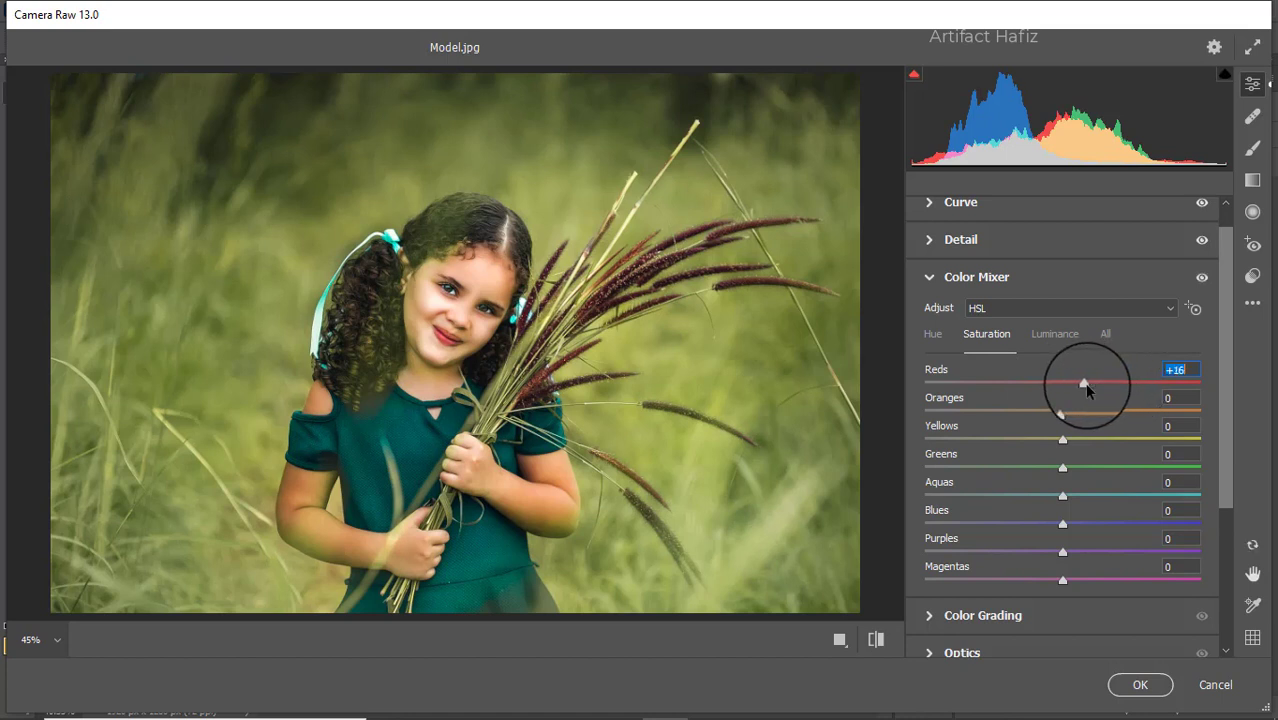
pyautogui.moveTo(1063, 441)
pyautogui.mouseDown()
pyautogui.moveTo(1018, 443)
pyautogui.moveTo(1084, 434)
pyautogui.moveTo(961, 463)
pyautogui.moveTo(1033, 453)
pyautogui.moveTo(990, 463)
pyautogui.moveTo(993, 437)
pyautogui.moveTo(1123, 442)
pyautogui.moveTo(1007, 442)
pyautogui.moveTo(1048, 449)
pyautogui.mouseUp()
pyautogui.moveTo(1062, 493); pyautogui.dragTo(1077, 521)
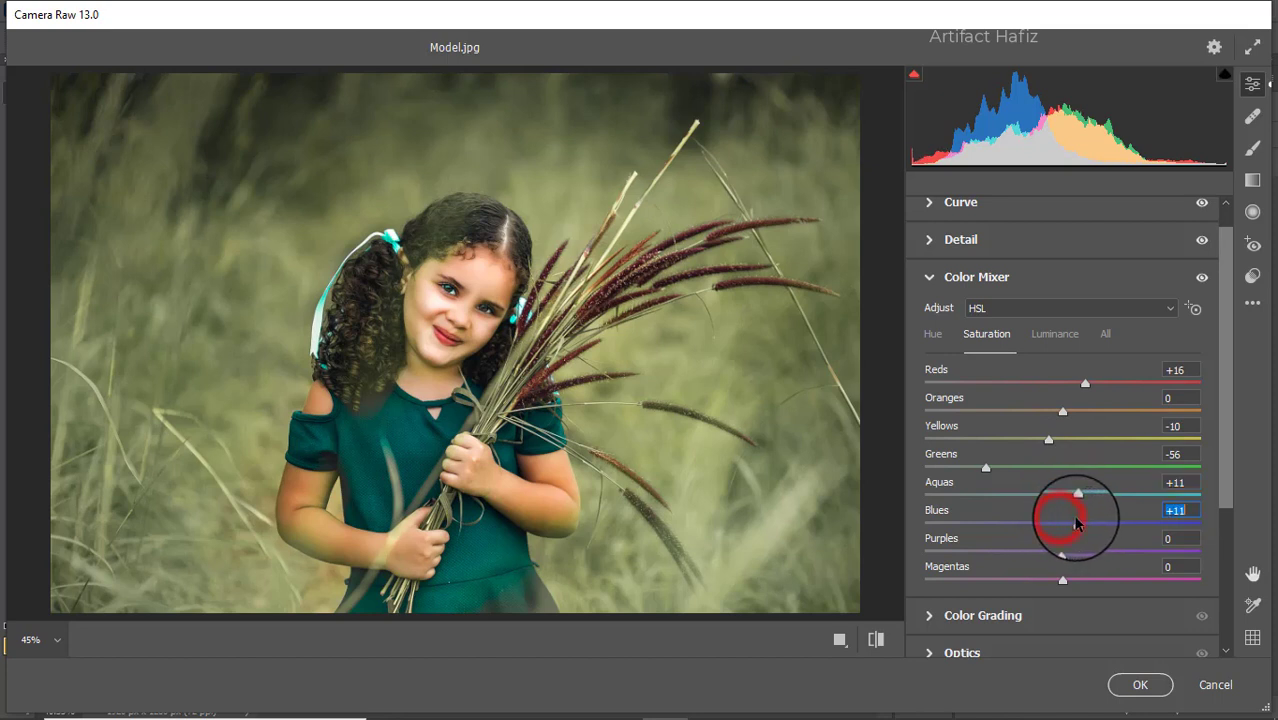
# - Set the Color Mixer Luminance to Reds +9, Oranges +4, Yellows -9 and Greens -21
pyautogui.click(1056, 334)
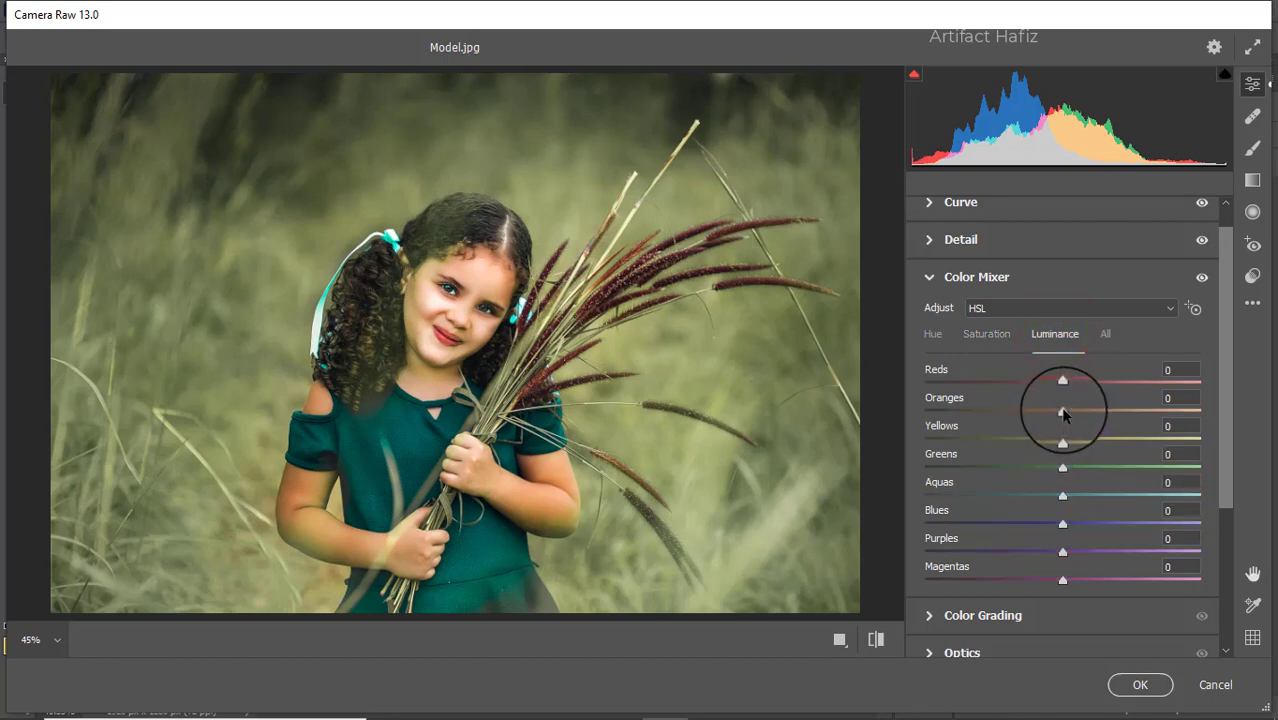
pyautogui.moveTo(1062, 412); pyautogui.dragTo(1075, 382)
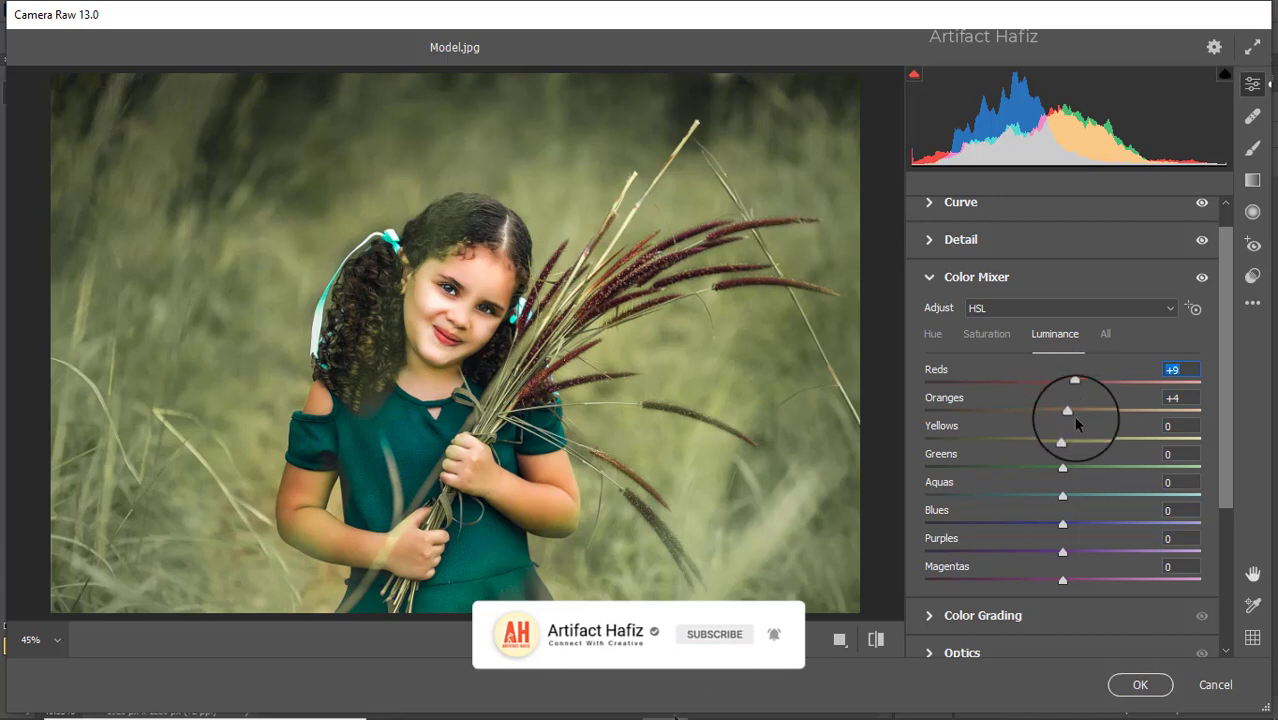
pyautogui.moveTo(1063, 466); pyautogui.dragTo(1050, 441)
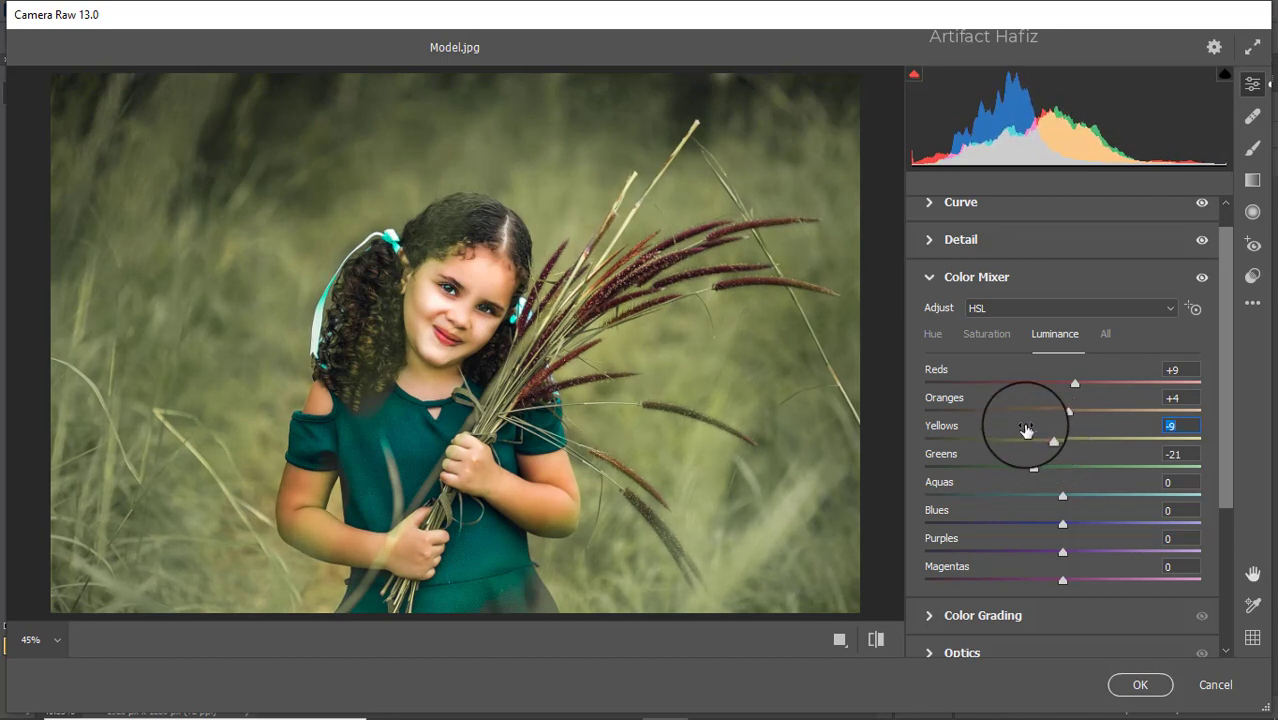
# - Set the Color Mixer Hue to Yellows -57, Greens +45, Aquas -22 and Blues -30
pyautogui.click(935, 335)
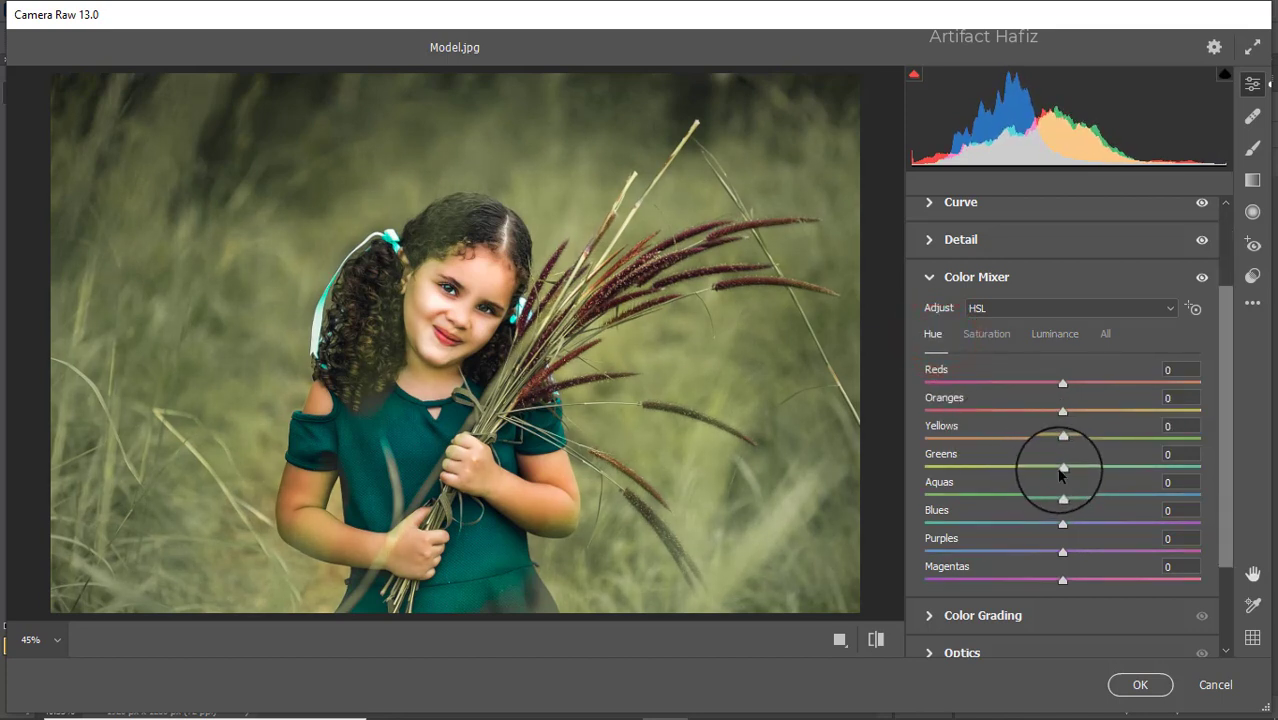
pyautogui.moveTo(1062, 467); pyautogui.dragTo(986, 446)
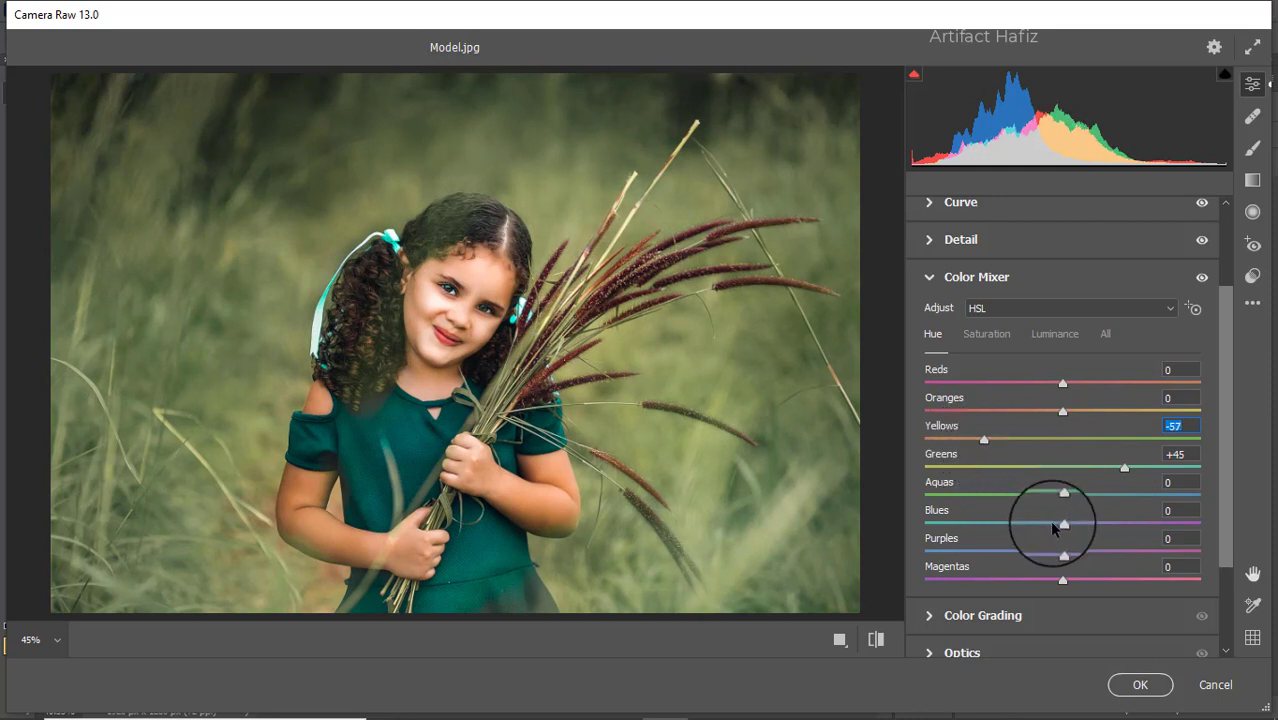
pyautogui.moveTo(1063, 494)
pyautogui.mouseDown()
pyautogui.moveTo(1033, 497)
pyautogui.moveTo(1015, 532)
pyautogui.moveTo(1062, 528)
pyautogui.moveTo(890, 530)
pyautogui.moveTo(1197, 530)
pyautogui.moveTo(1020, 533)
pyautogui.mouseUp()
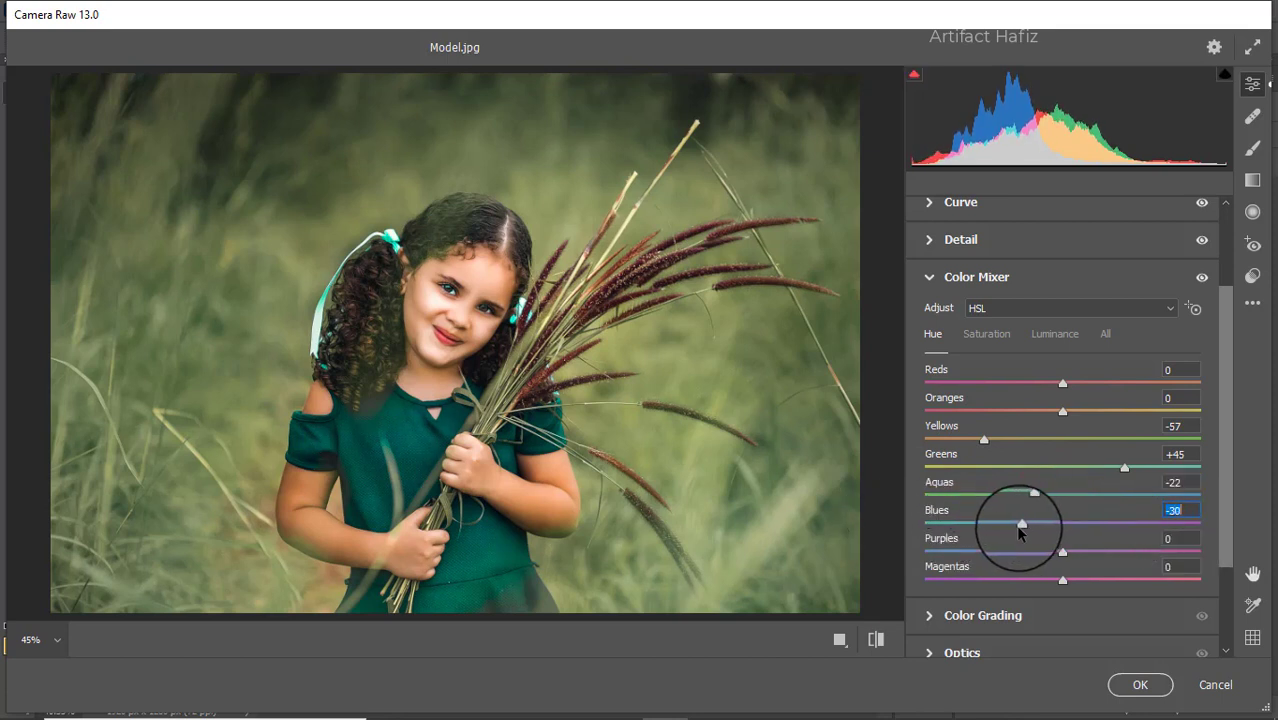
# - In Color Grading, tint the shadows blue at hue 259, saturation 11, the highlights slightly yellow-orange and the midtones slightly red
pyautogui.click(1004, 614)
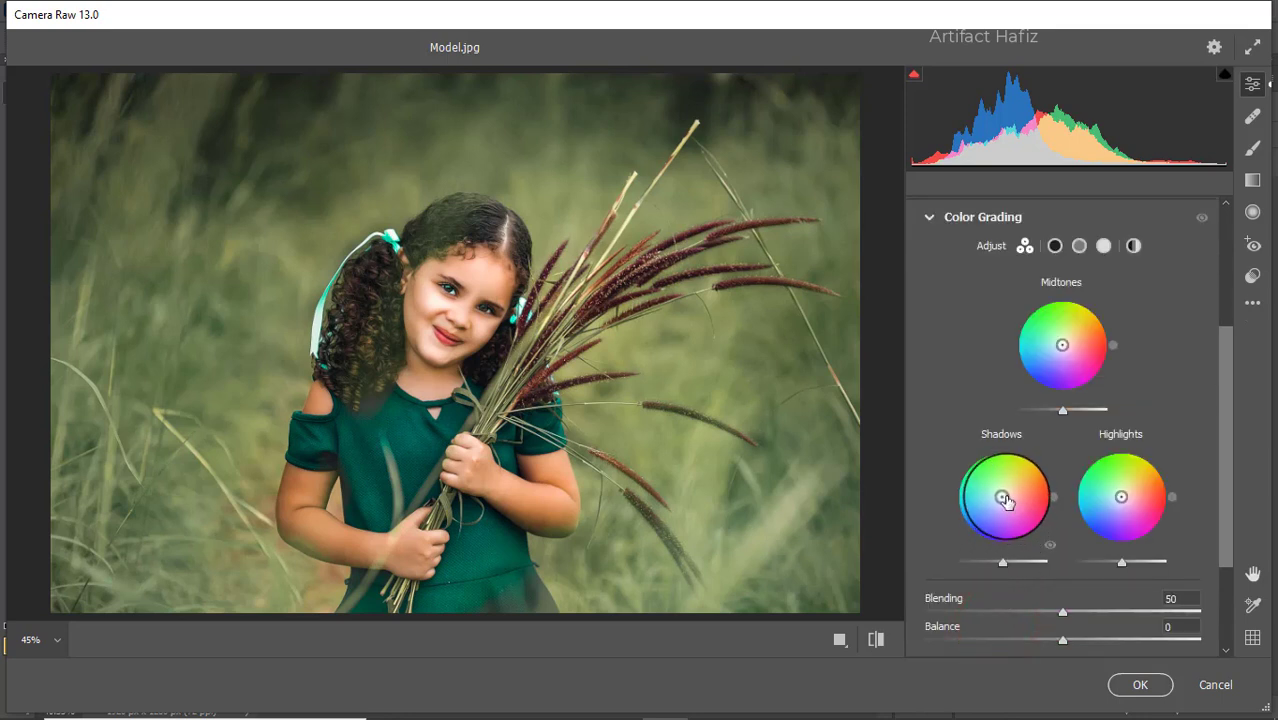
pyautogui.moveTo(1002, 497); pyautogui.dragTo(979, 602)
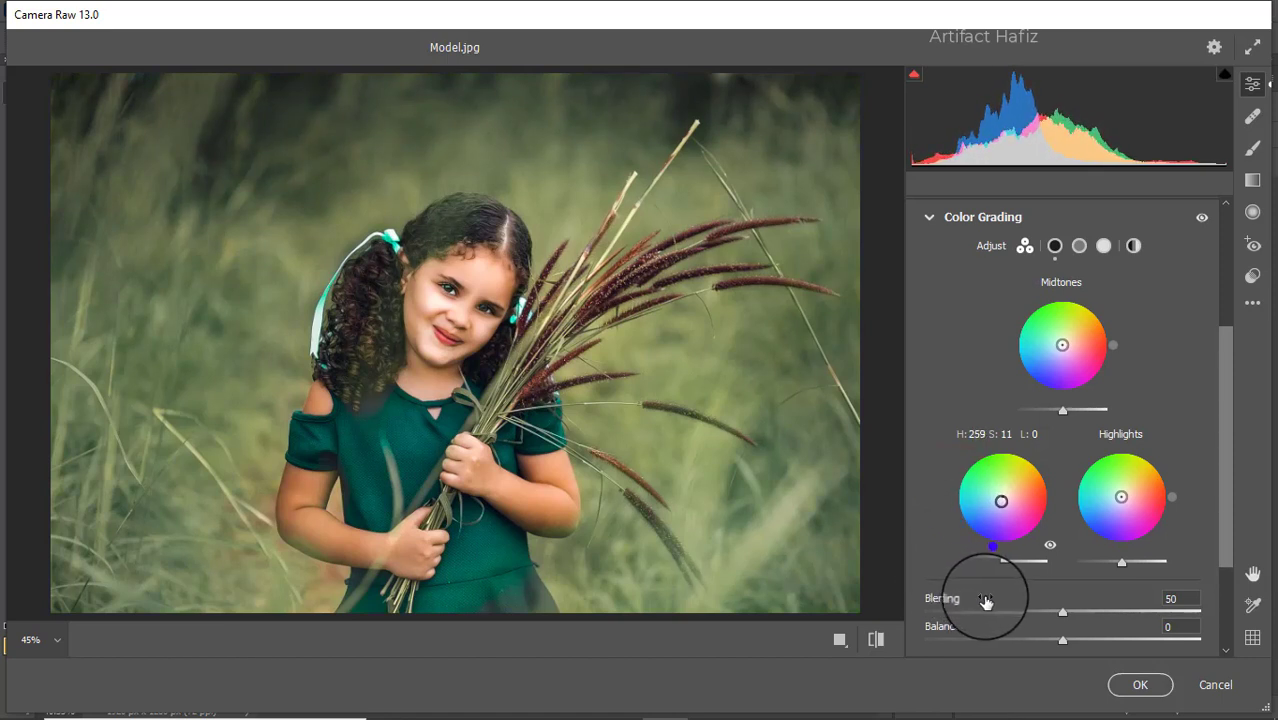
pyautogui.moveTo(1122, 497); pyautogui.dragTo(1184, 444)
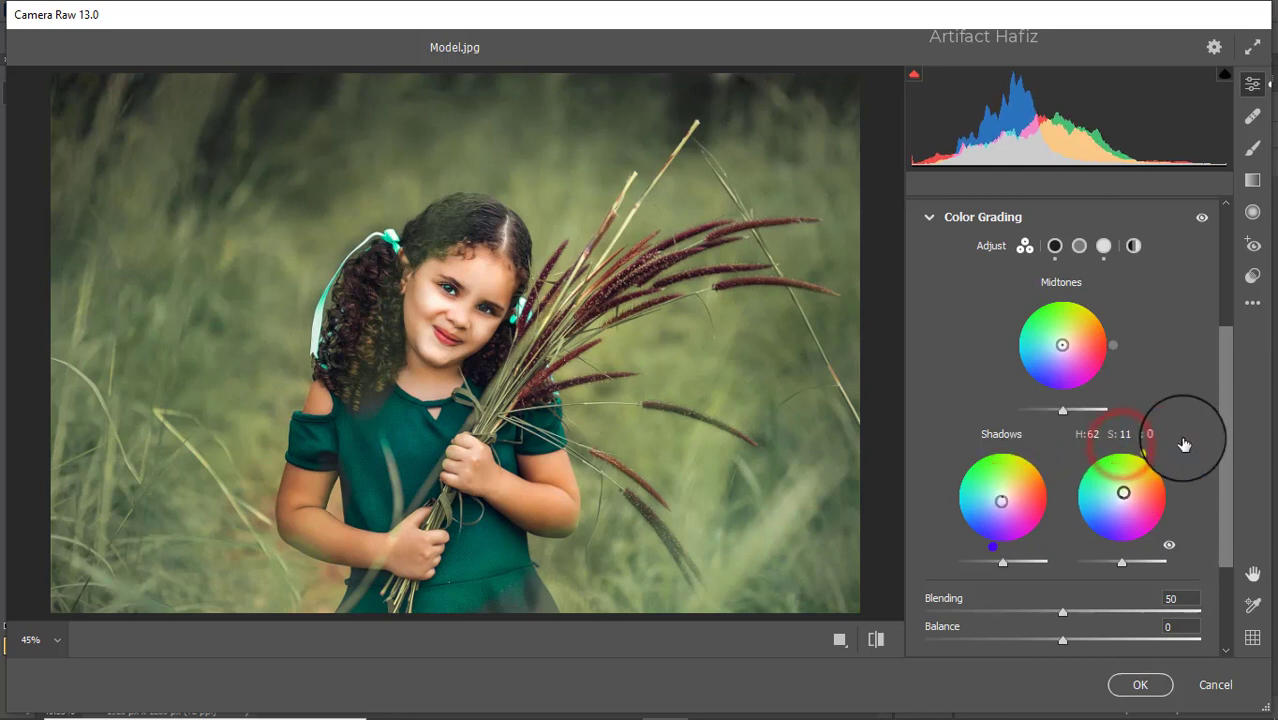
pyautogui.moveTo(1066, 340); pyautogui.dragTo(1223, 342)
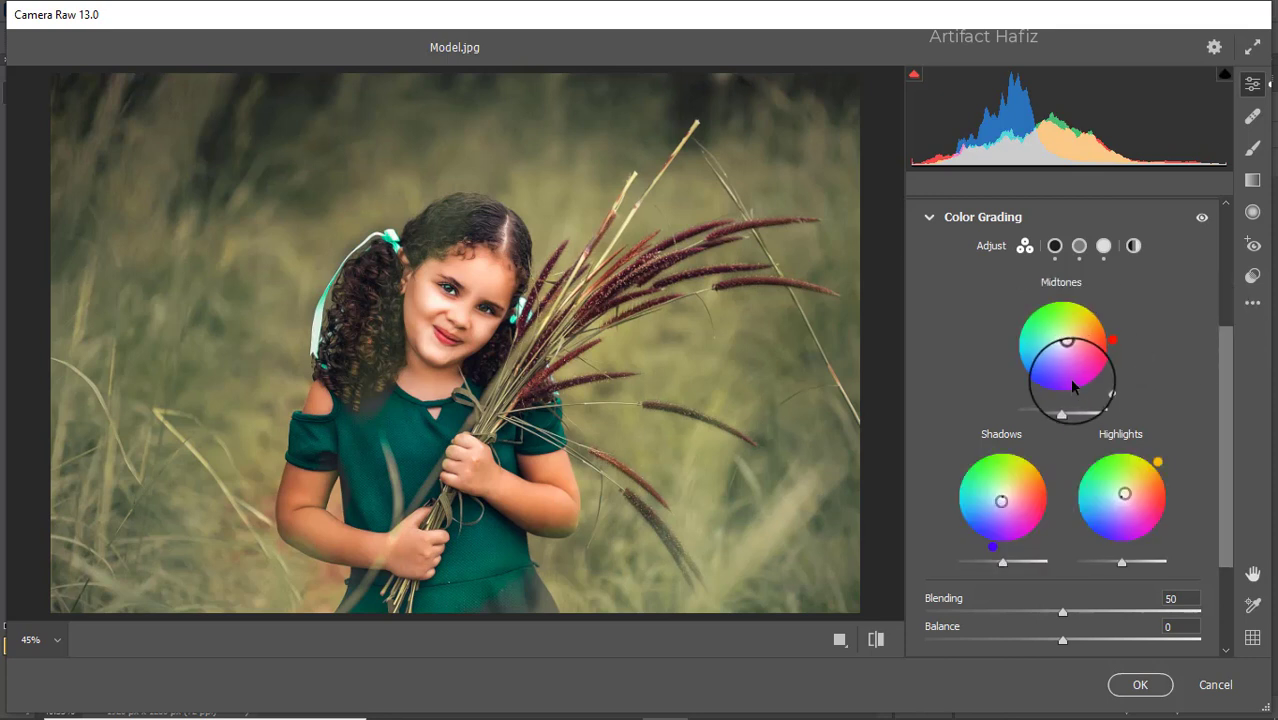
# - Set the Calibration saturation to -41 for Red Primary, +35 for Green Primary and -14 for Blue Primary
pyautogui.scroll(-3, 1071, 389)
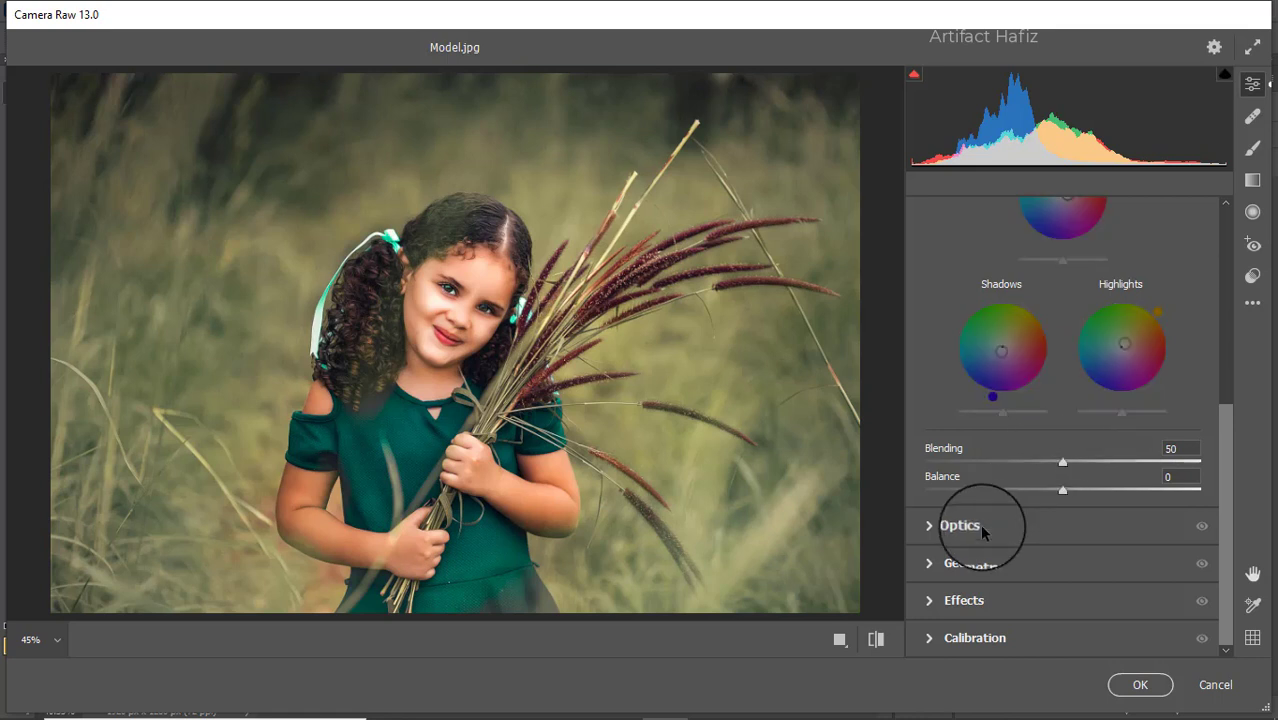
pyautogui.click(985, 641)
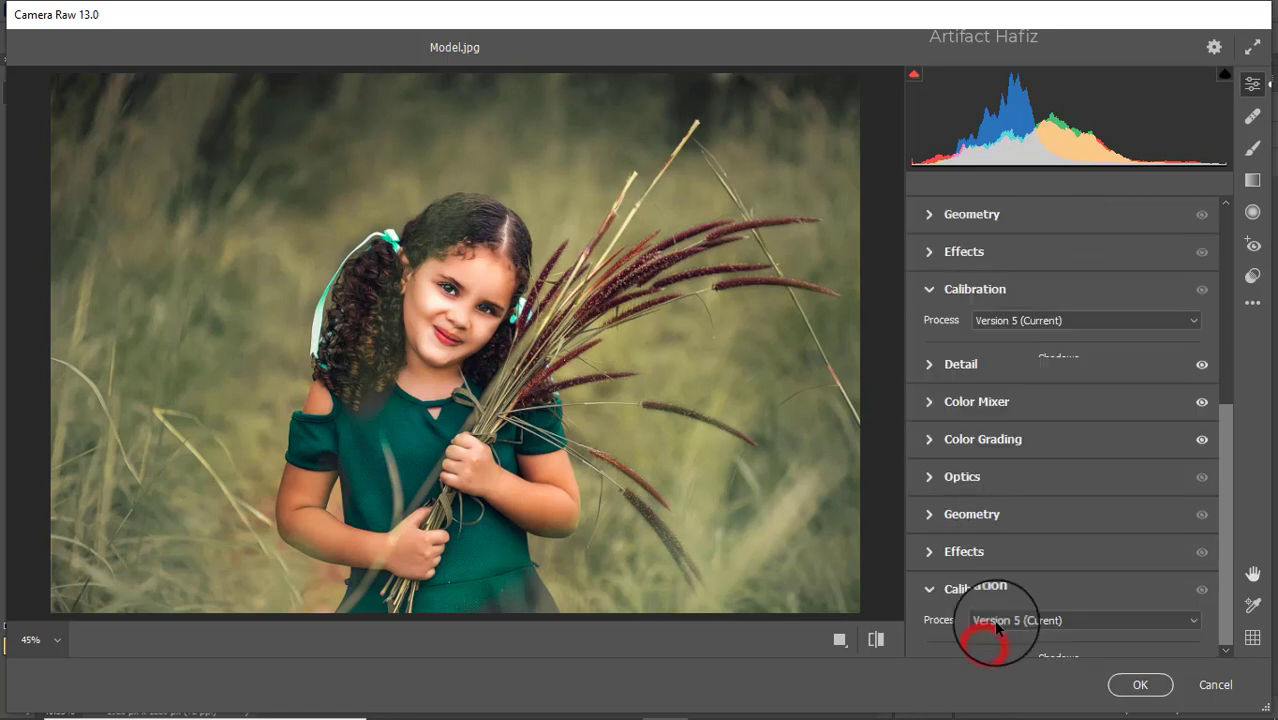
pyautogui.moveTo(1066, 473); pyautogui.dragTo(1032, 473)
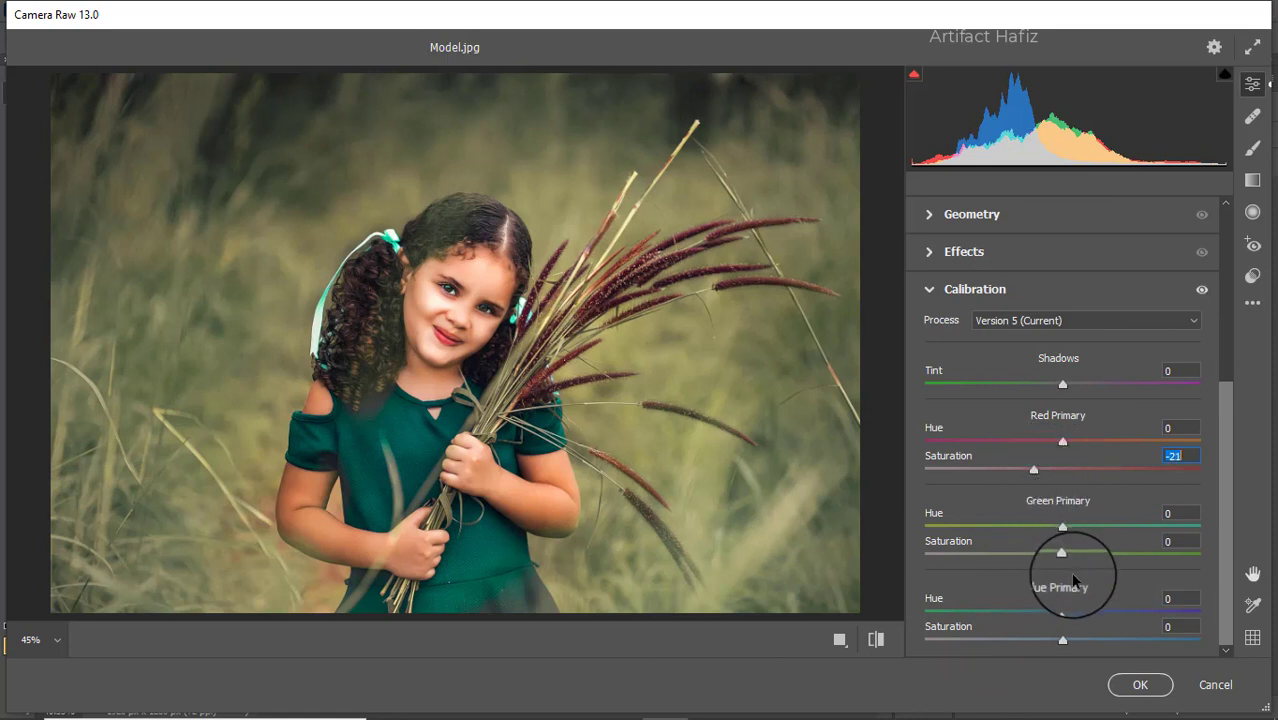
pyautogui.moveTo(1063, 557); pyautogui.dragTo(1110, 557)
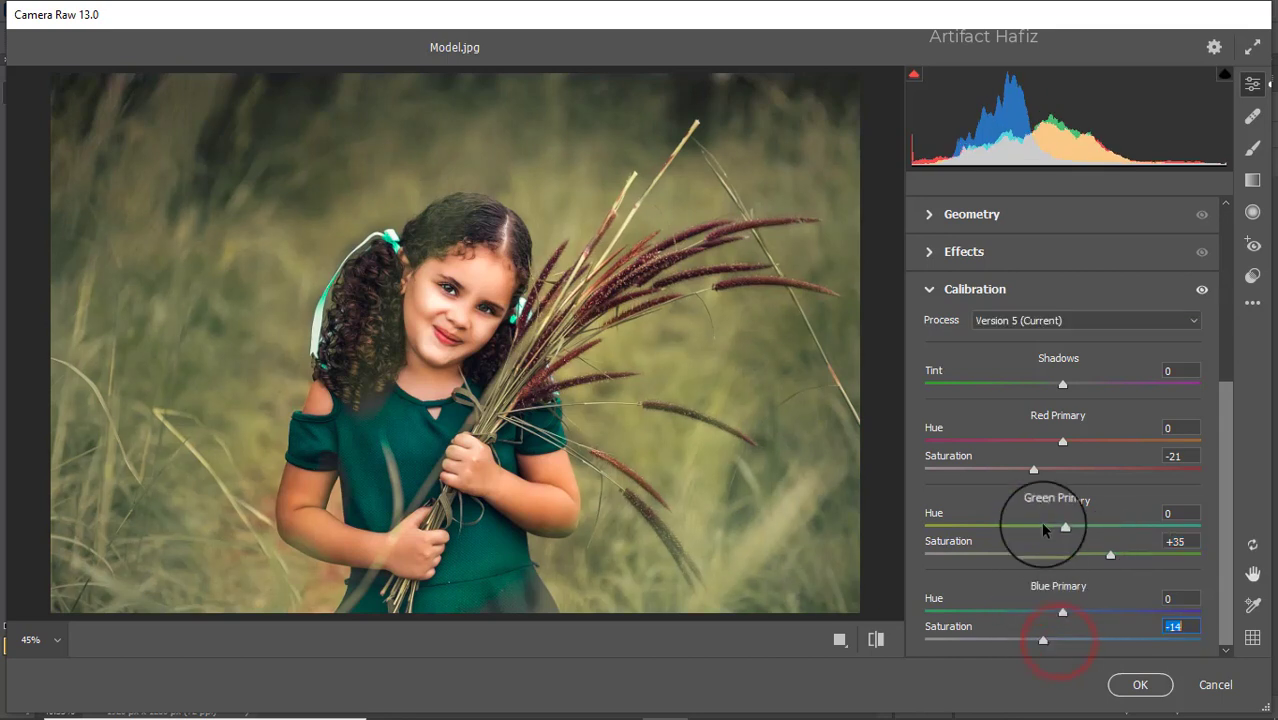
pyautogui.moveTo(1030, 470); pyautogui.dragTo(1007, 472)
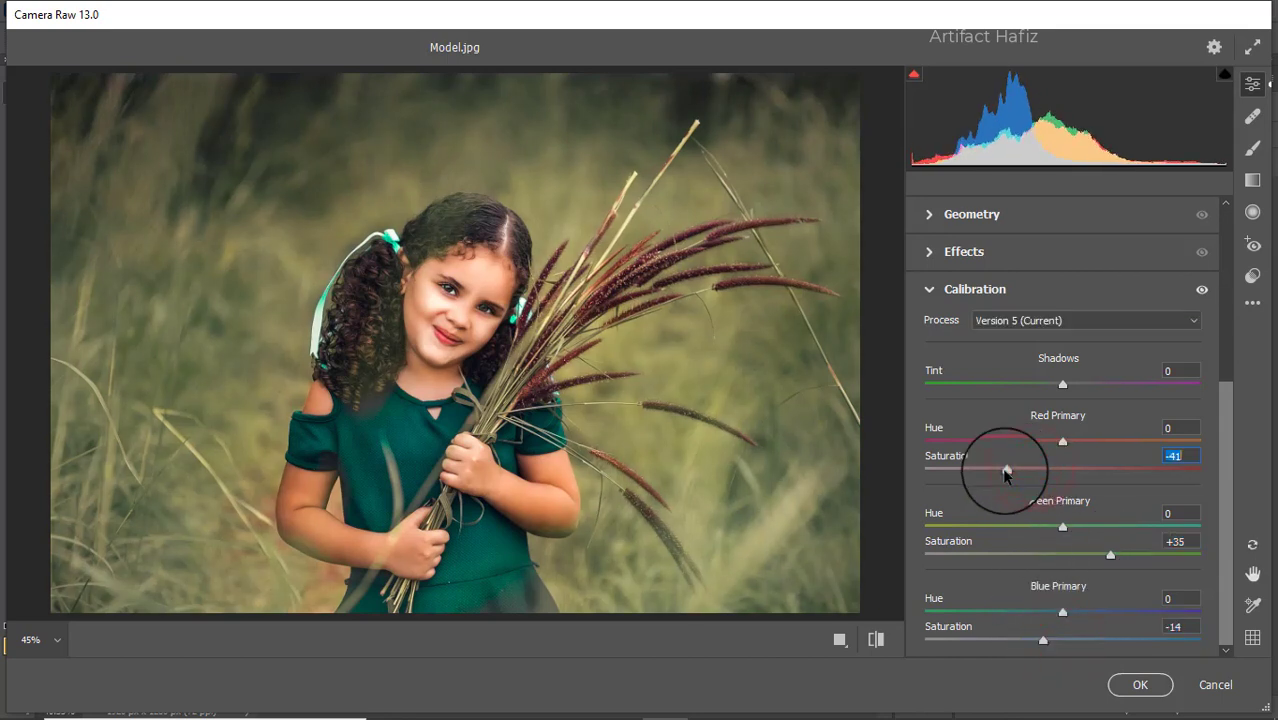
# - Add a graduated filter rising from below the photo's lower-left corner to the grass beside the girl, with Exposure at -2.00
pyautogui.click(1247, 186)
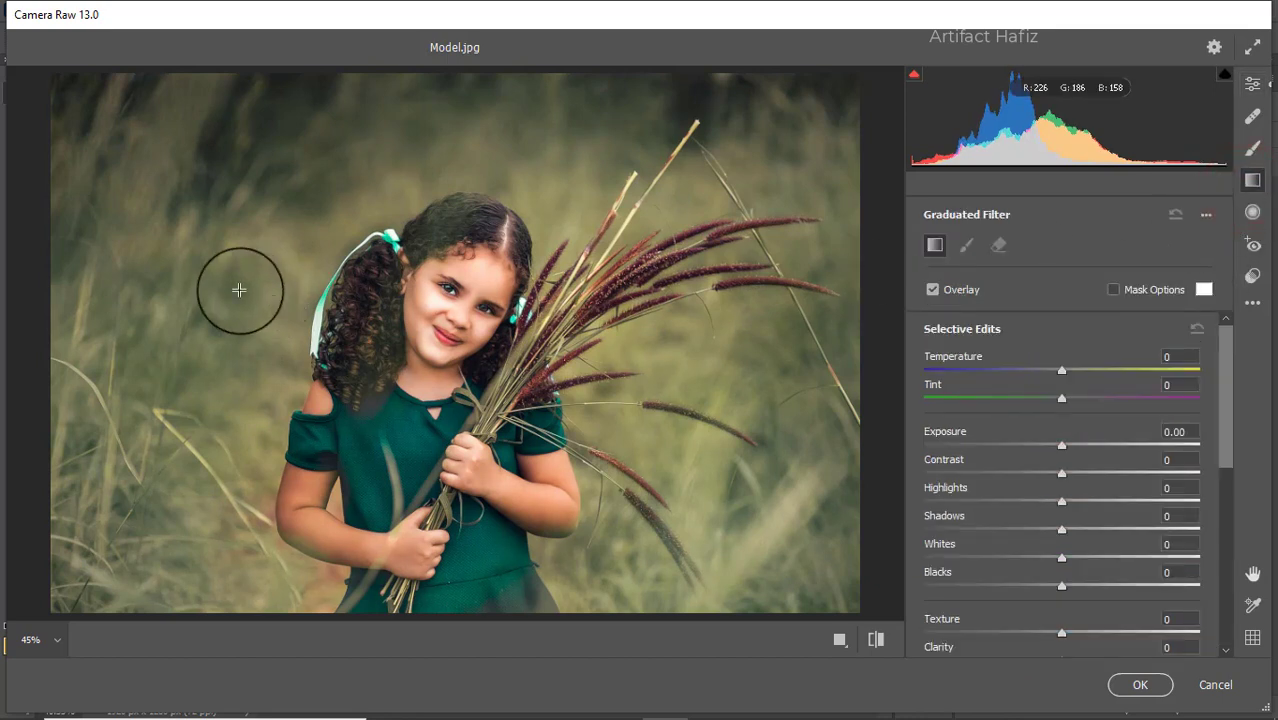
pyautogui.moveTo(53, 562); pyautogui.dragTo(271, 492)
pyautogui.moveTo(1062, 444); pyautogui.dragTo(1008, 449)
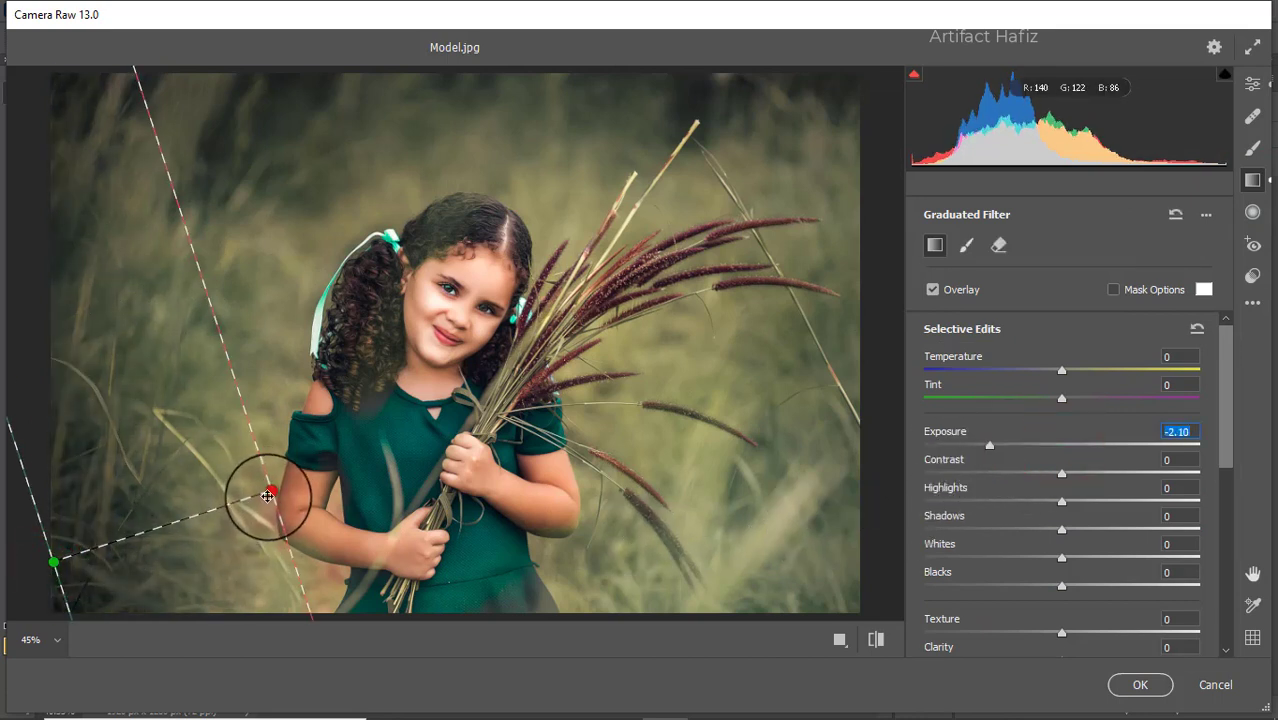
pyautogui.moveTo(276, 497); pyautogui.dragTo(188, 329)
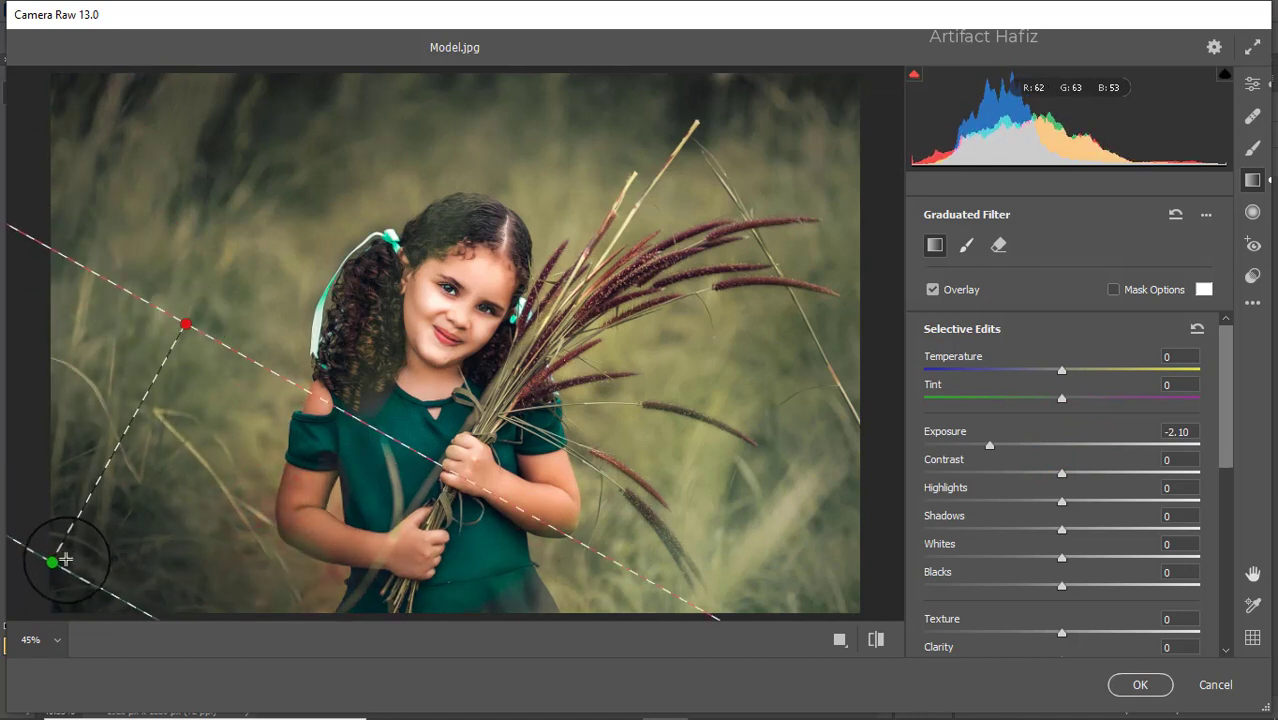
pyautogui.moveTo(58, 566); pyautogui.dragTo(25, 628)
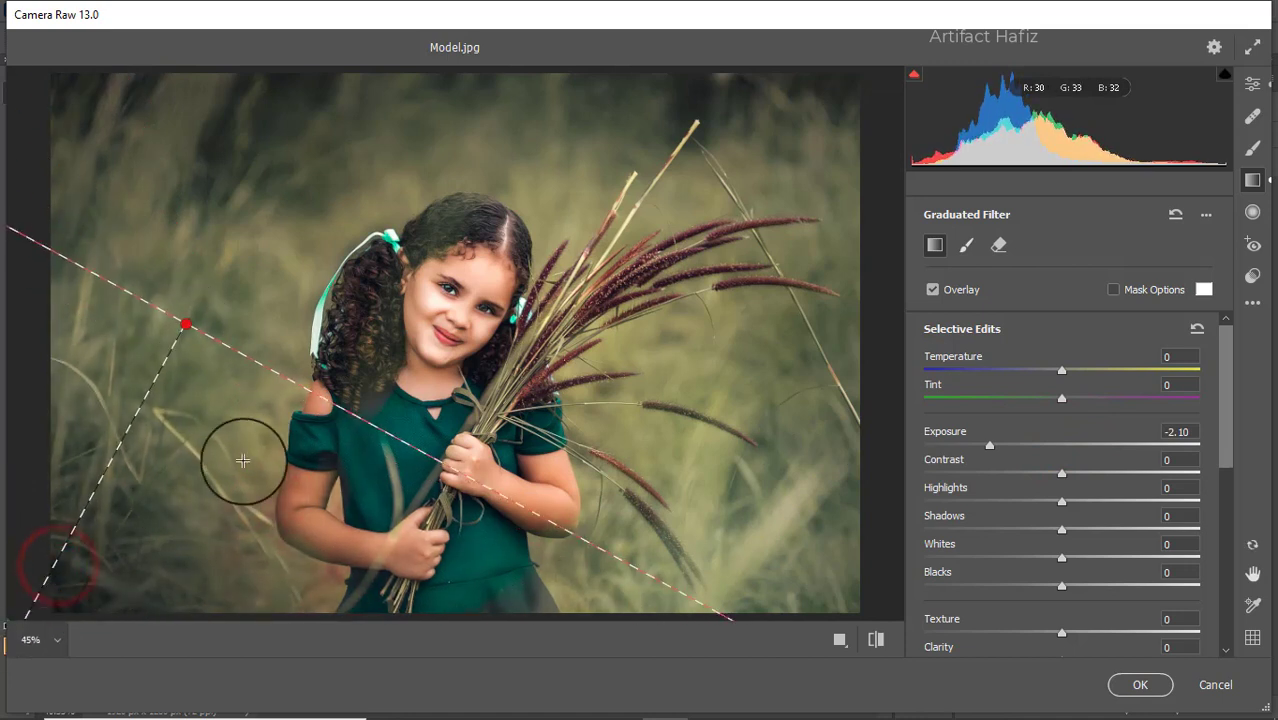
pyautogui.click(187, 329)
pyautogui.click(187, 328)
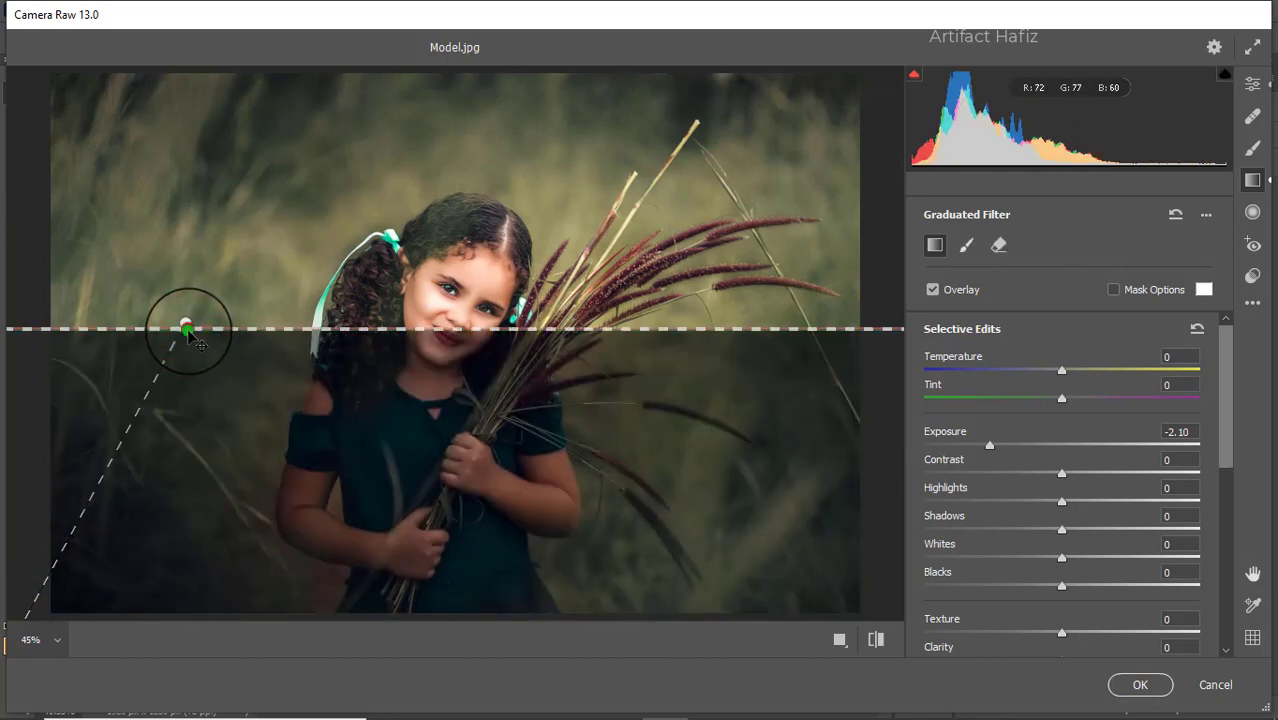
pyautogui.moveTo(190, 335); pyautogui.dragTo(121, 308)
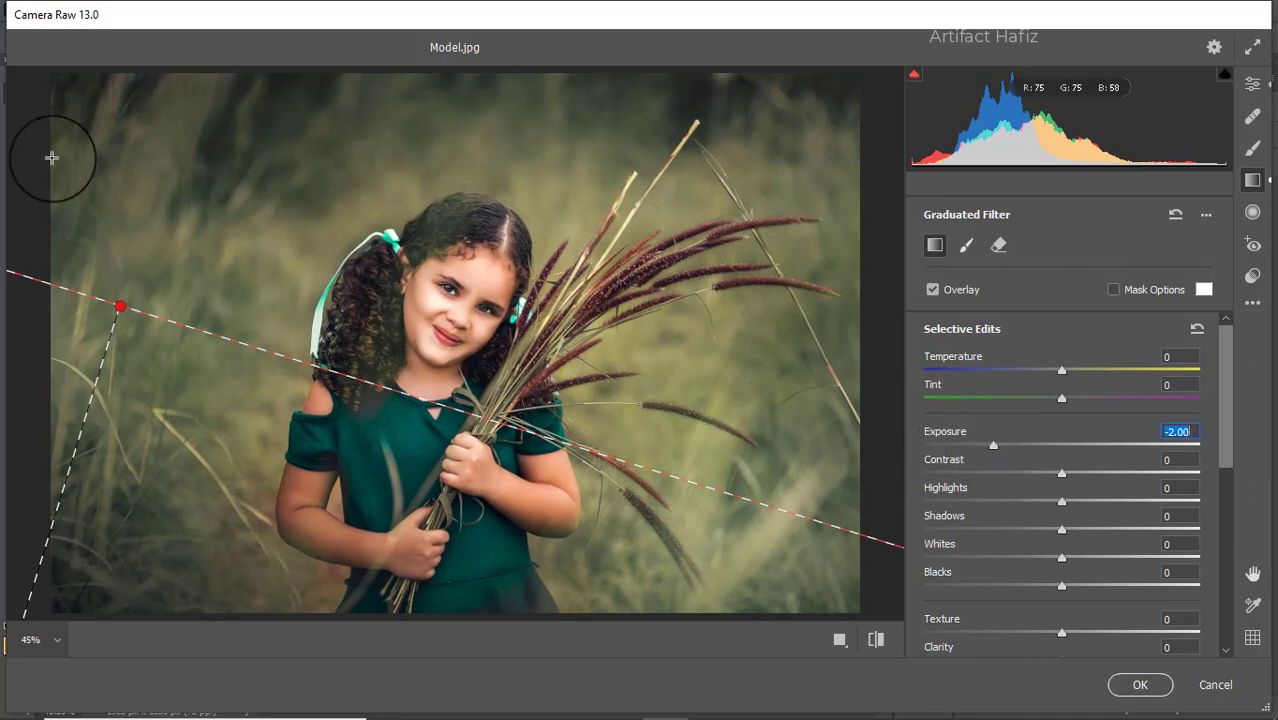
# - Add a second graduated filter from the photo's upper-left edge to the girl's neckline and set its Exposure to +1.70
pyautogui.moveTo(61, 156); pyautogui.dragTo(452, 296)
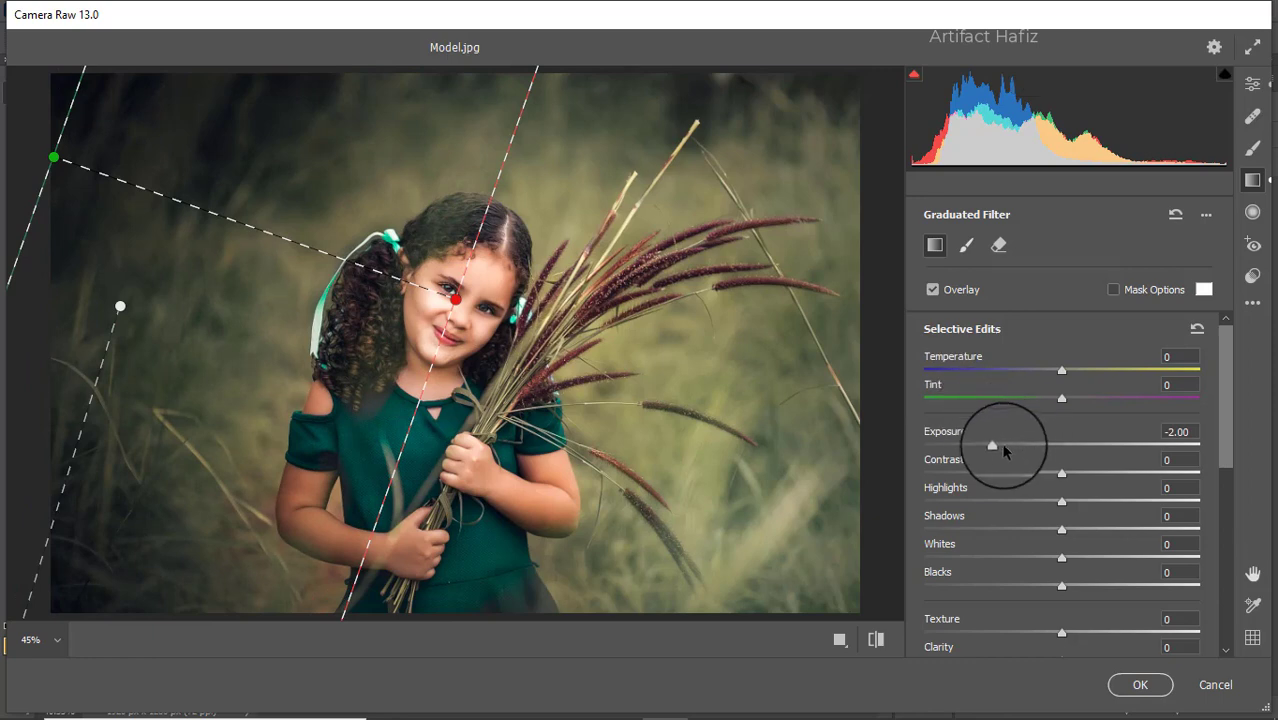
pyautogui.moveTo(1003, 448); pyautogui.dragTo(1048, 455)
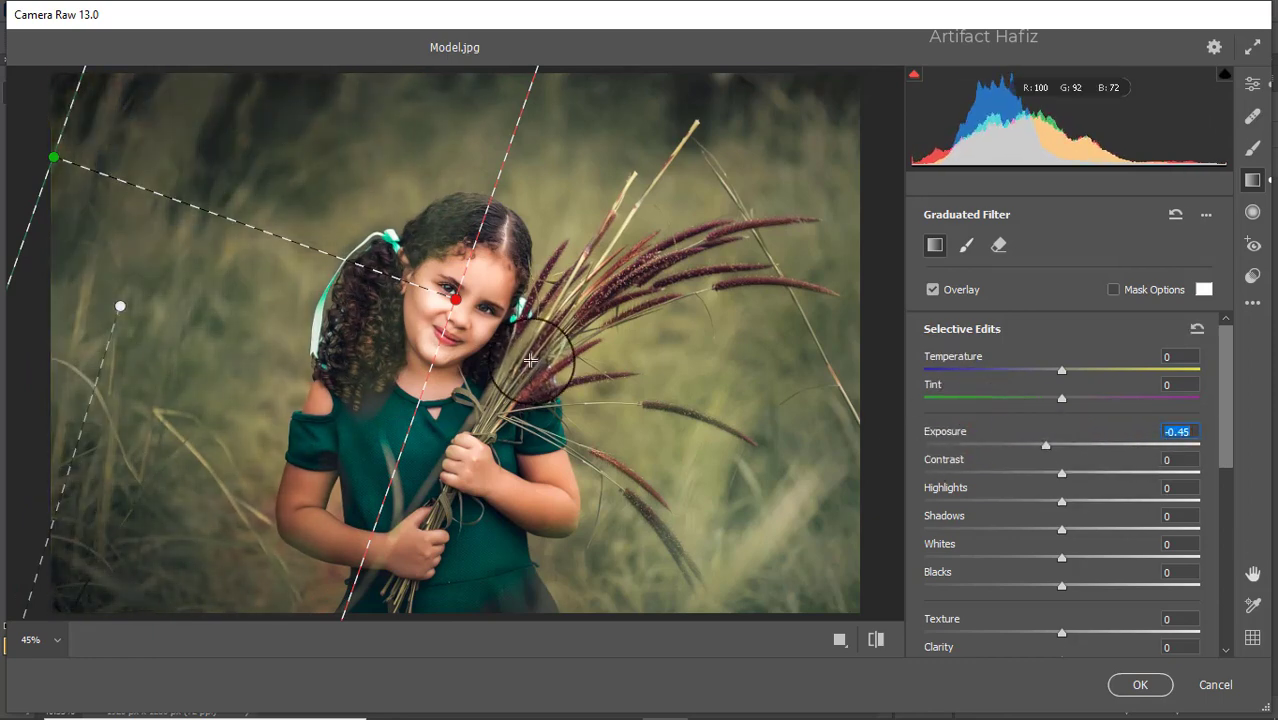
pyautogui.moveTo(455, 298); pyautogui.dragTo(441, 382)
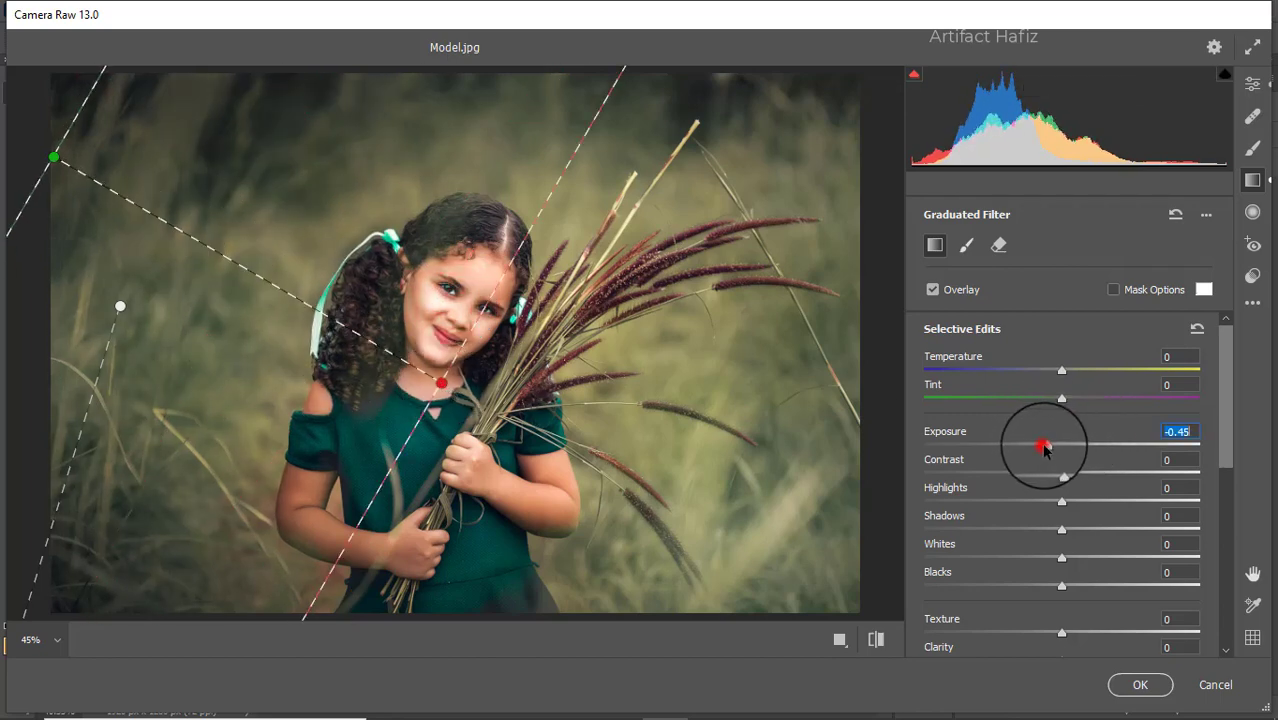
pyautogui.moveTo(1043, 449); pyautogui.dragTo(1122, 458)
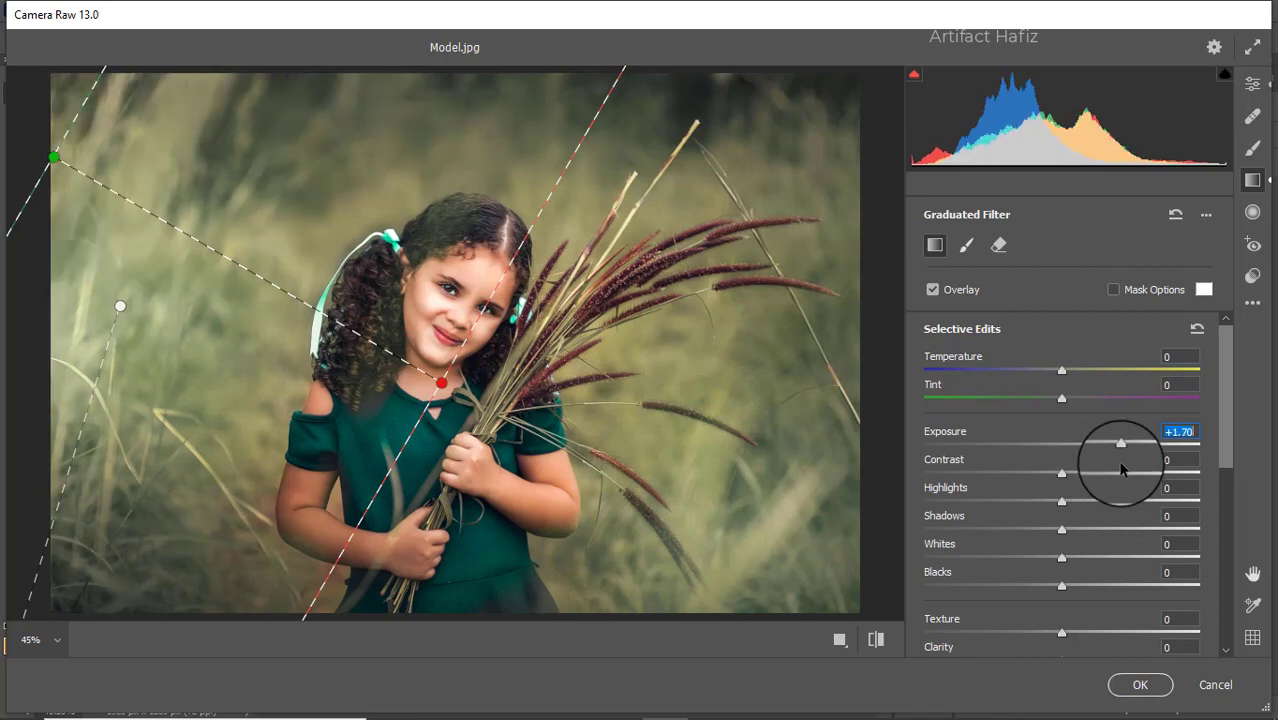
# - Realign the second graduated filter from above the photo down to the girl's chest, set its Exposure to +0.80, and return to the global edits
pyautogui.moveTo(443, 383); pyautogui.dragTo(62, 442)
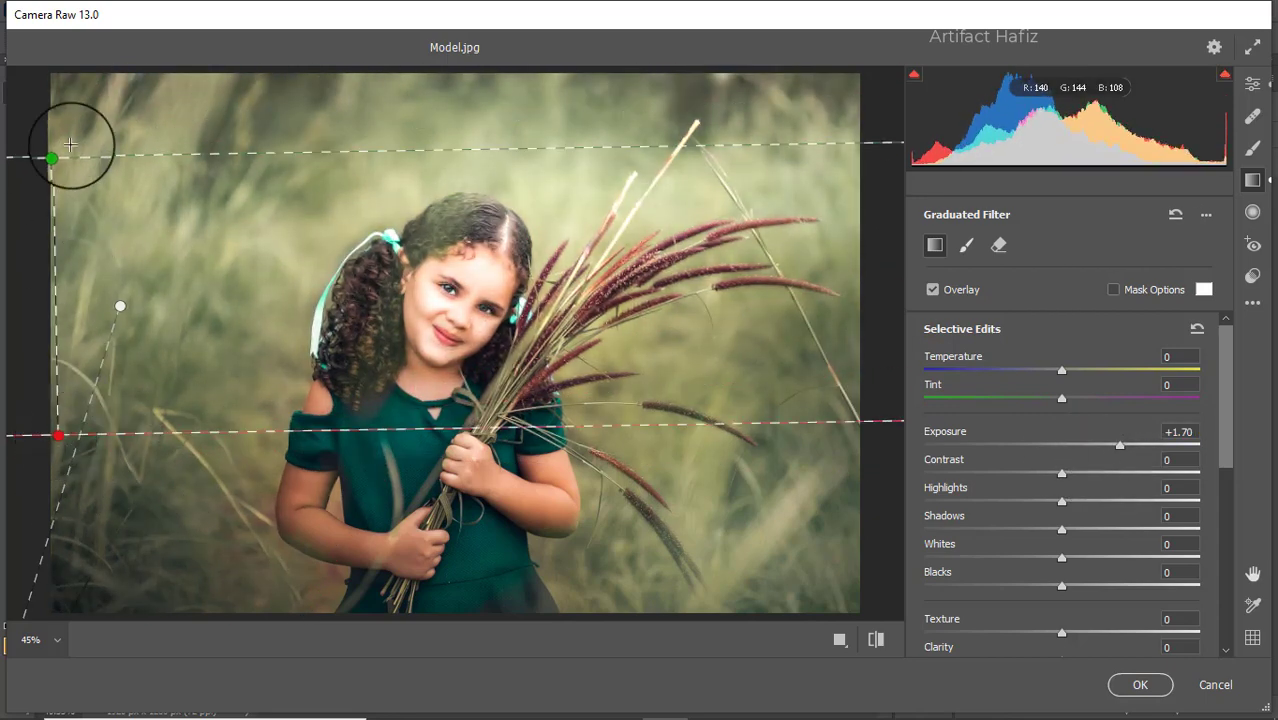
pyautogui.moveTo(54, 157); pyautogui.dragTo(363, 122)
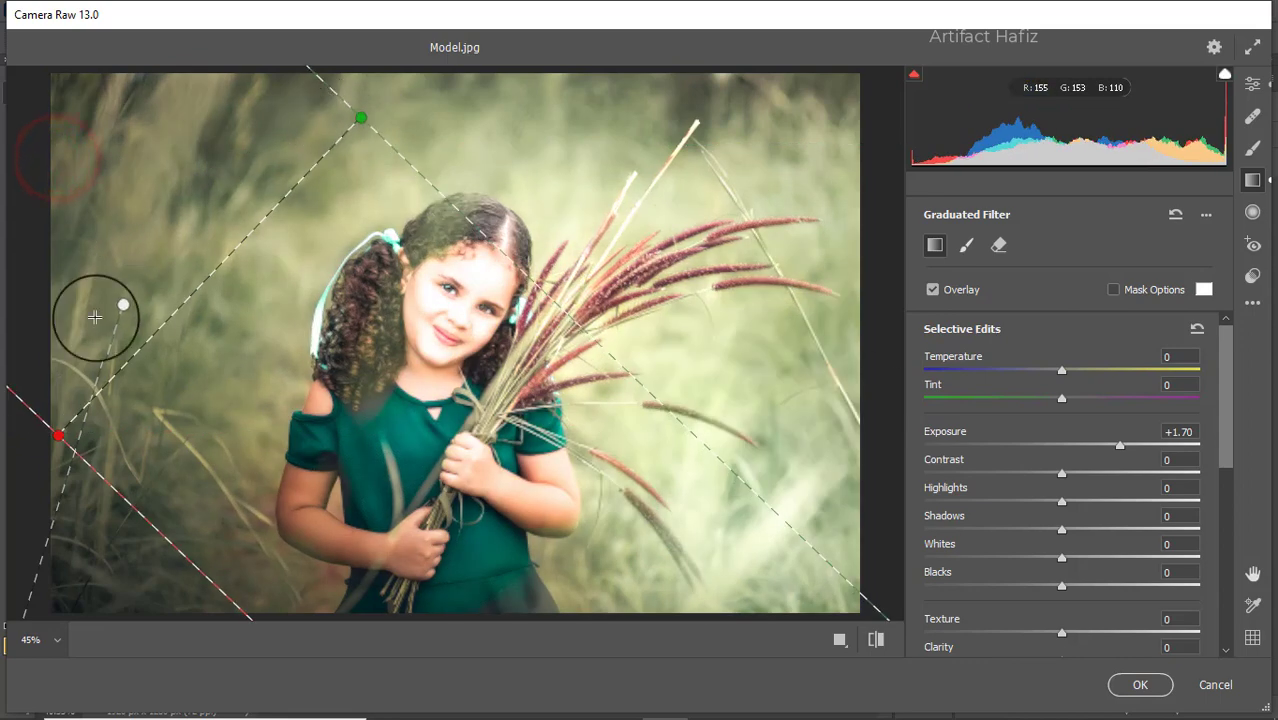
pyautogui.moveTo(58, 440); pyautogui.dragTo(359, 475)
pyautogui.moveTo(363, 118); pyautogui.dragTo(360, 31)
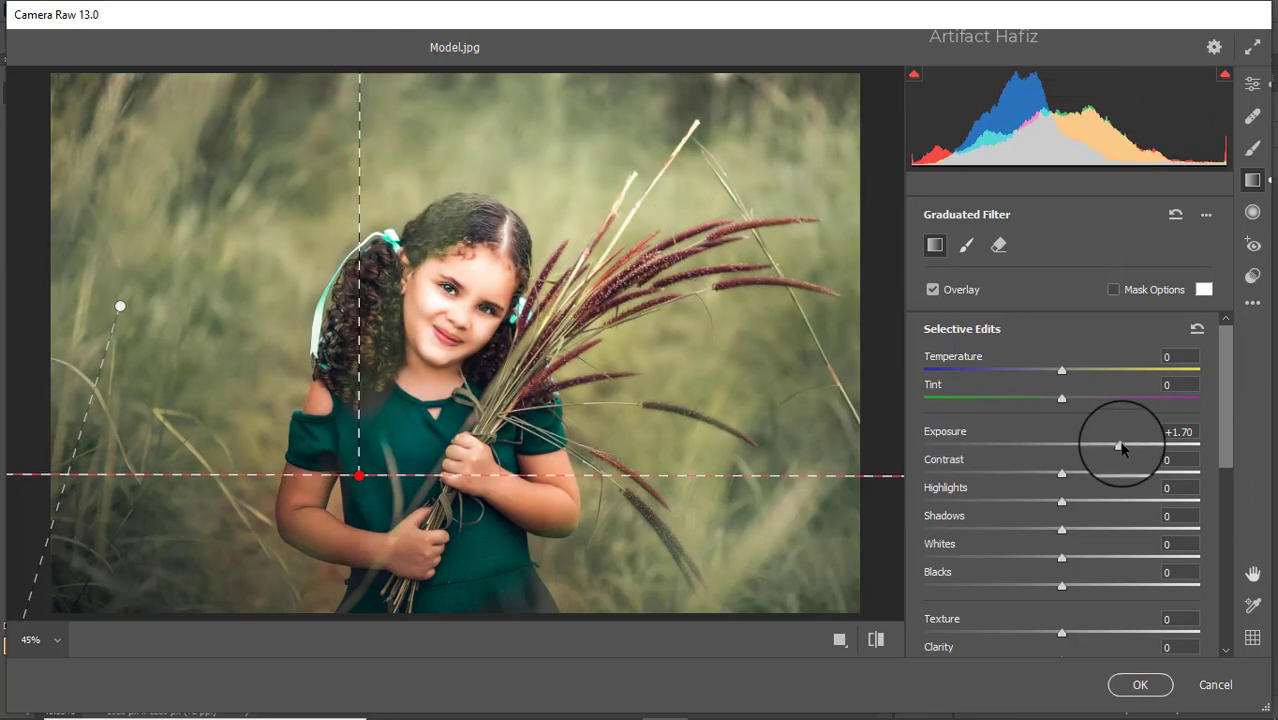
pyautogui.moveTo(1120, 447); pyautogui.dragTo(1089, 448)
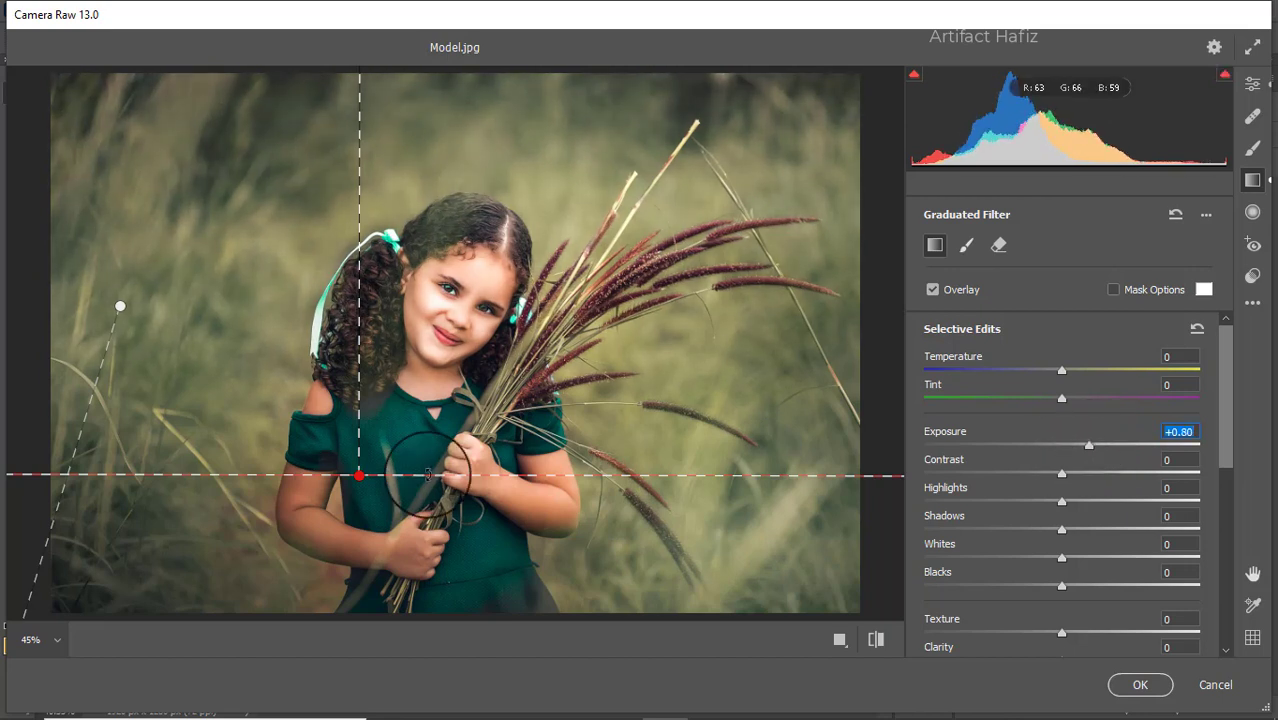
pyautogui.moveTo(368, 490); pyautogui.dragTo(414, 455)
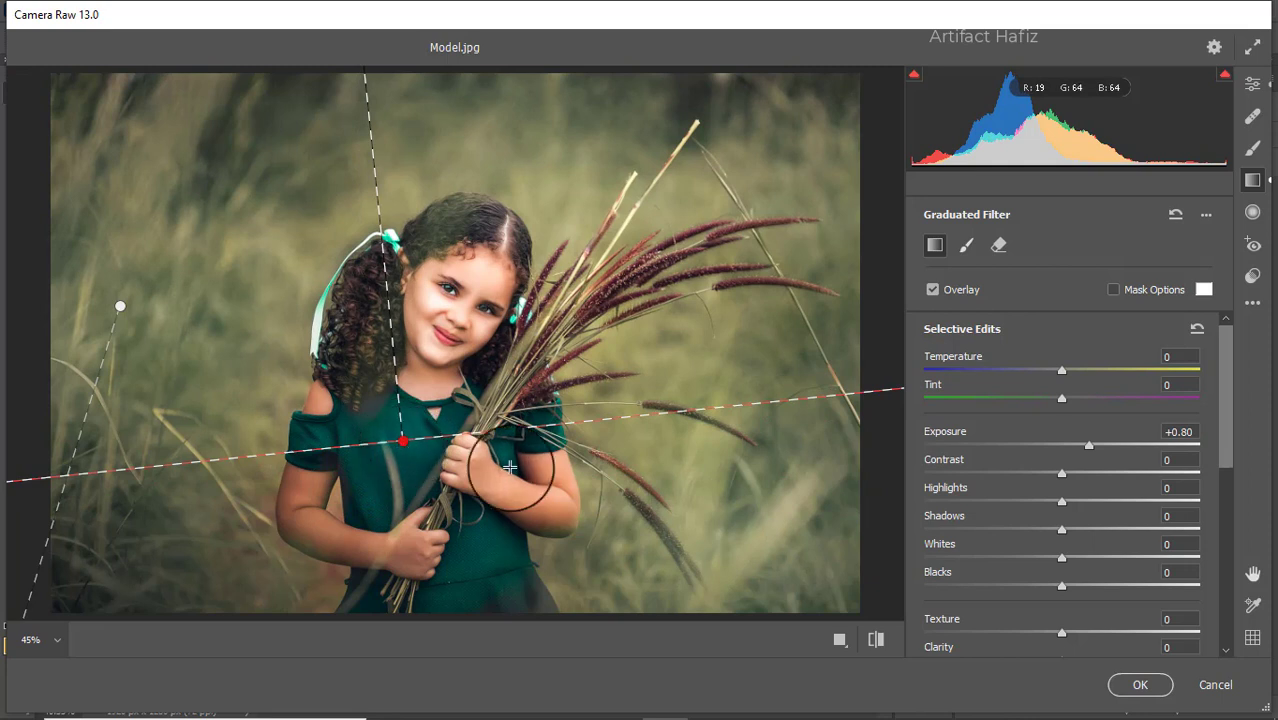
pyautogui.click(1254, 84)
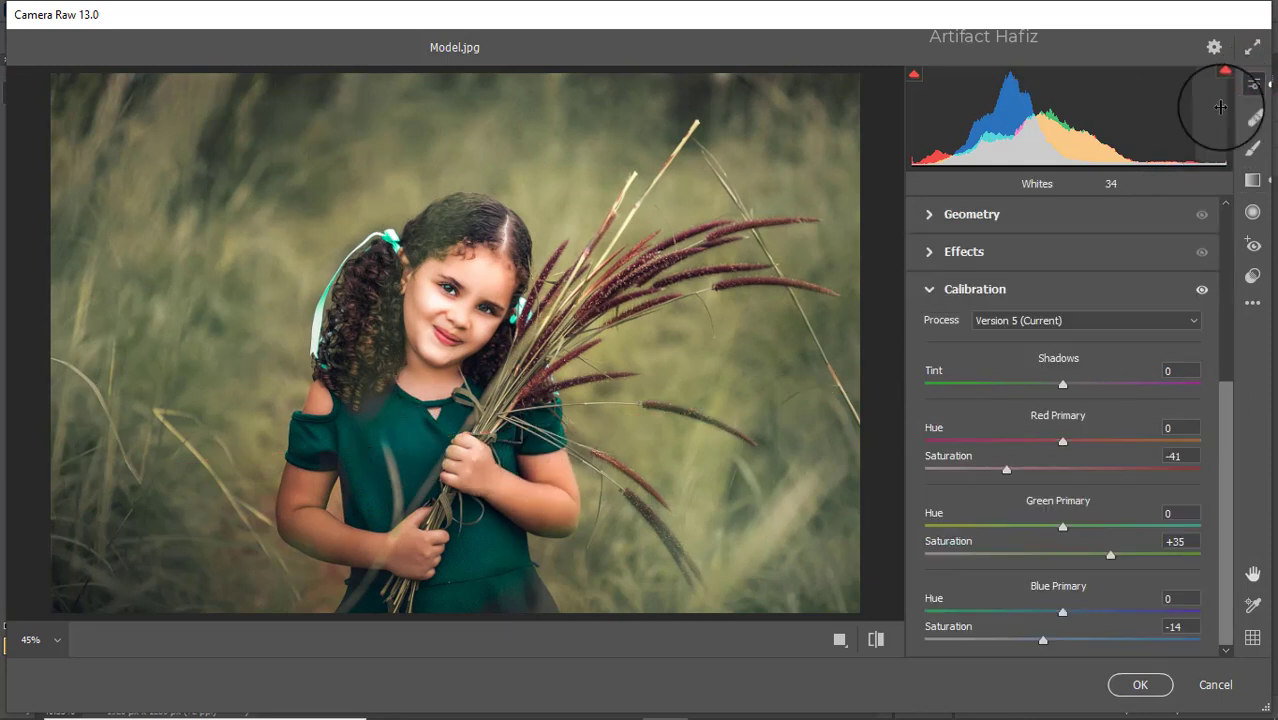
# - Show the photo's before and after versions side by side and collapse the Calibration settings
pyautogui.click(840, 640)
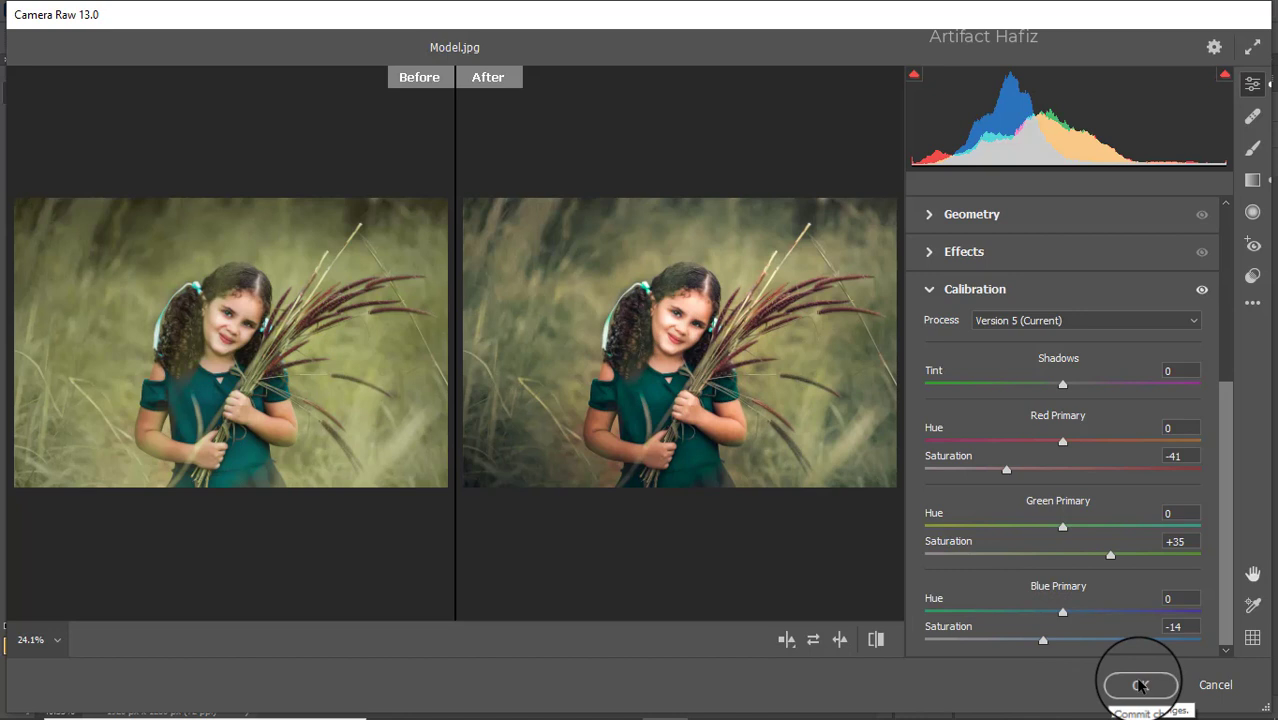
pyautogui.scroll(1, 956, 294)
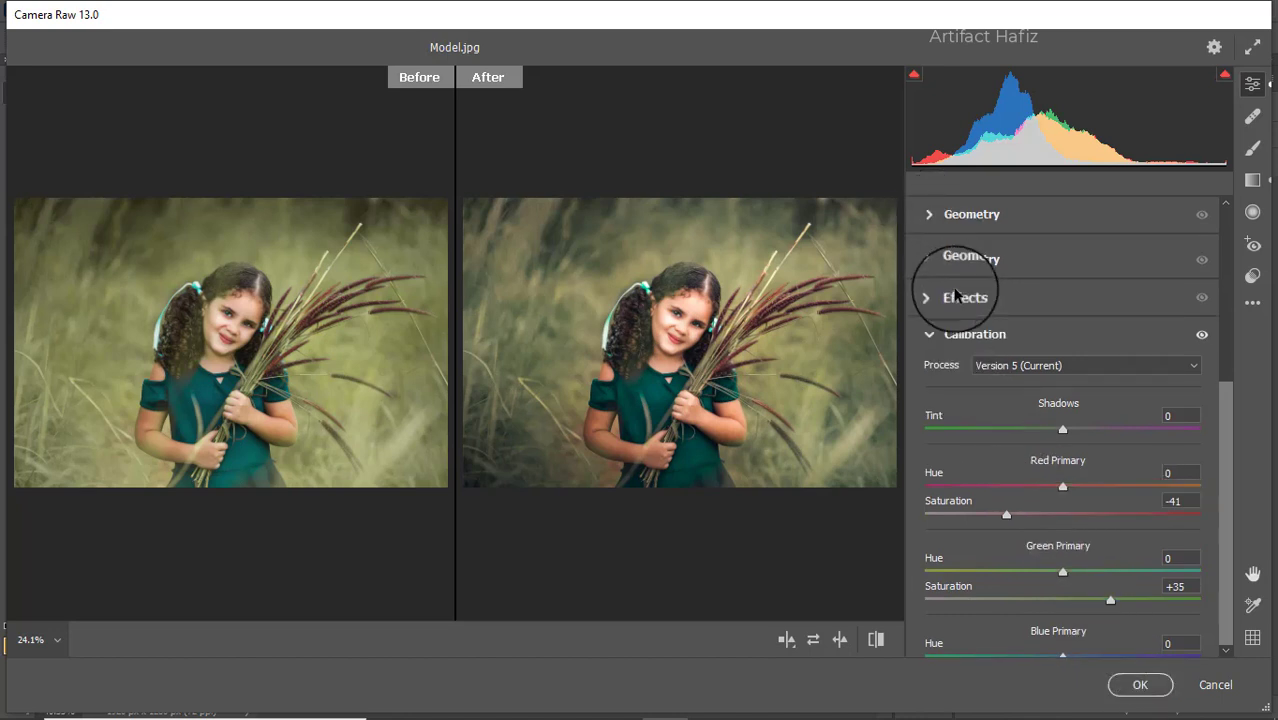
pyautogui.scroll(3, 956, 294)
pyautogui.click(930, 290)
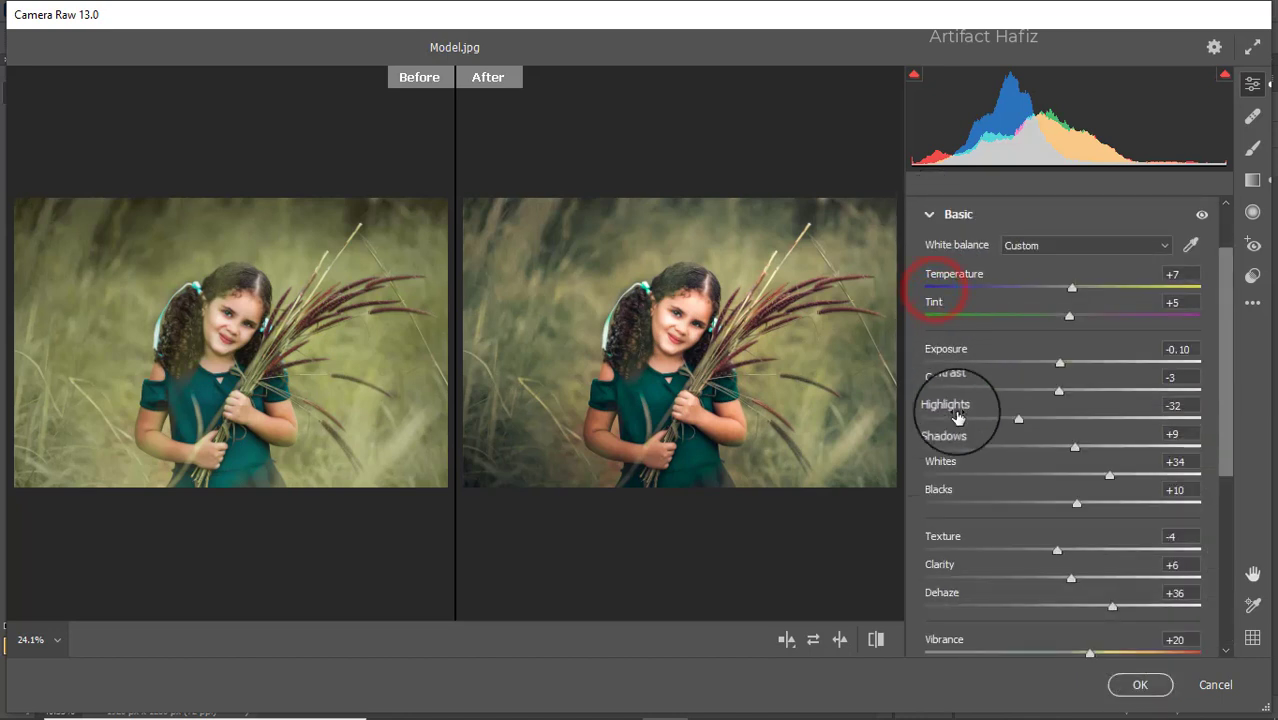
# - On the composite point curve, lift the black point slightly, add a shadow point at input 61, output 70, and apply the Camera Raw filter
pyautogui.scroll(-3, 990, 428)
pyautogui.scroll(-2, 990, 428)
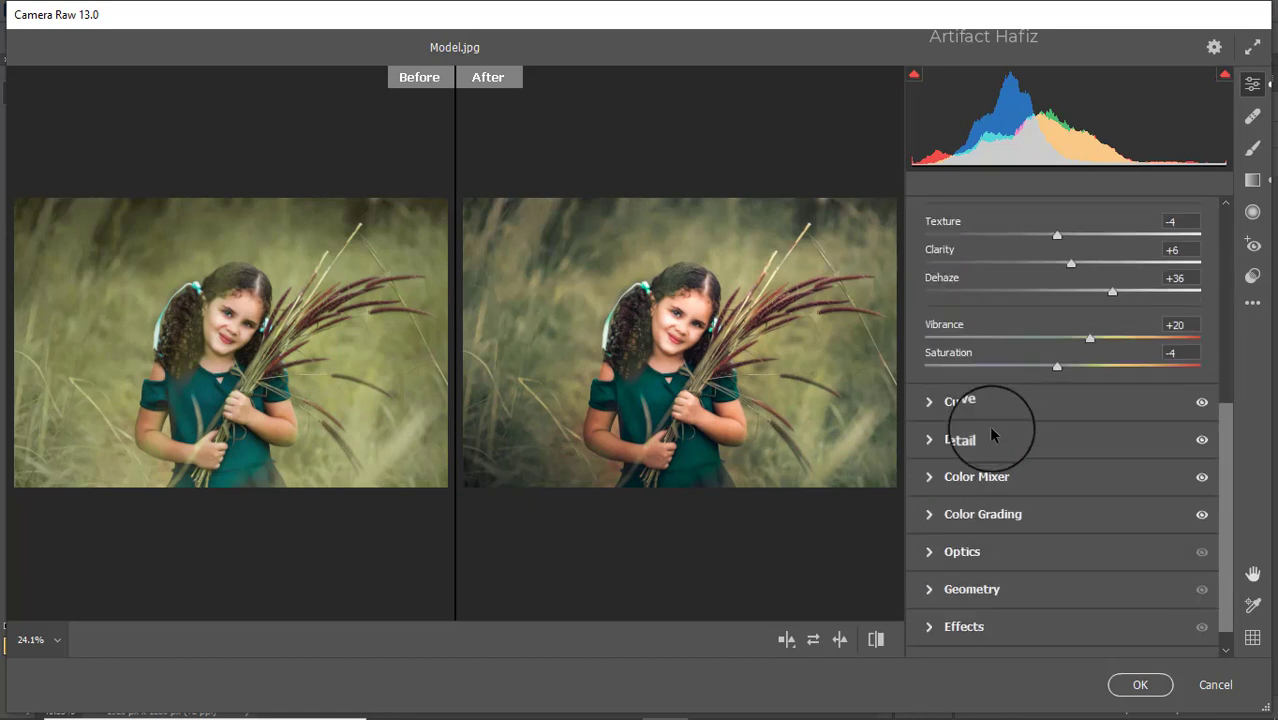
pyautogui.click(984, 410)
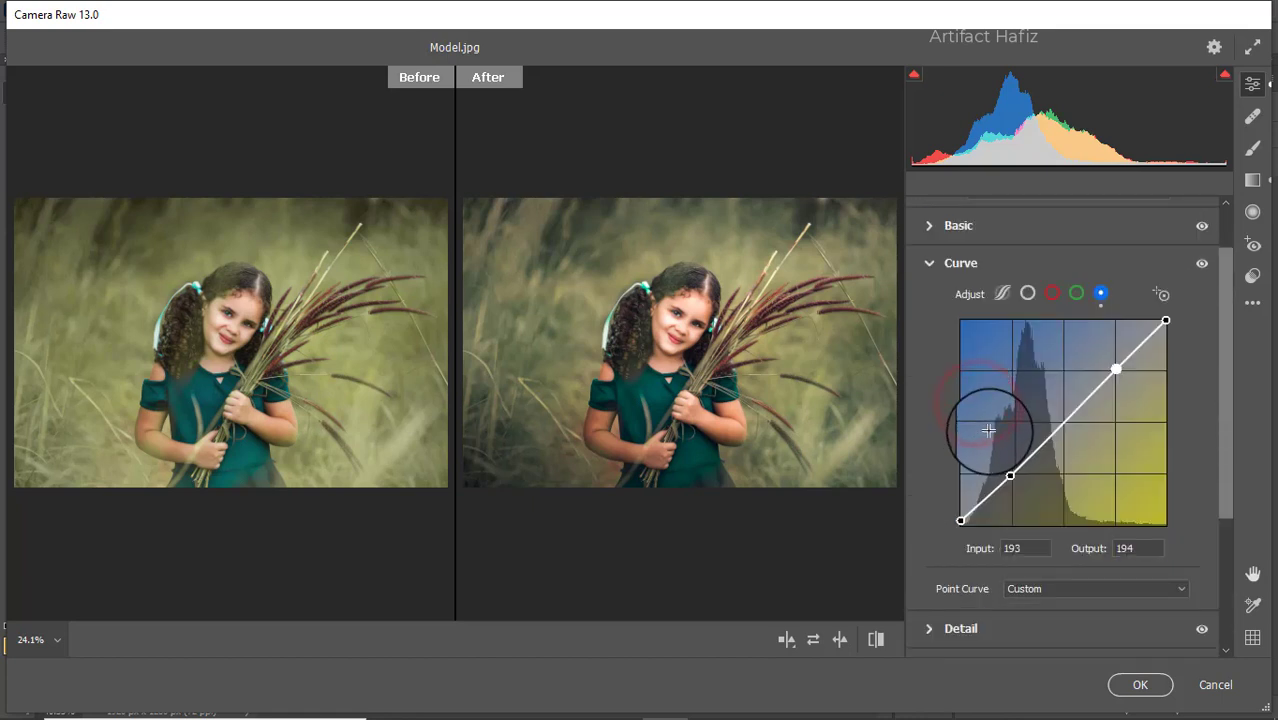
pyautogui.click(1027, 293)
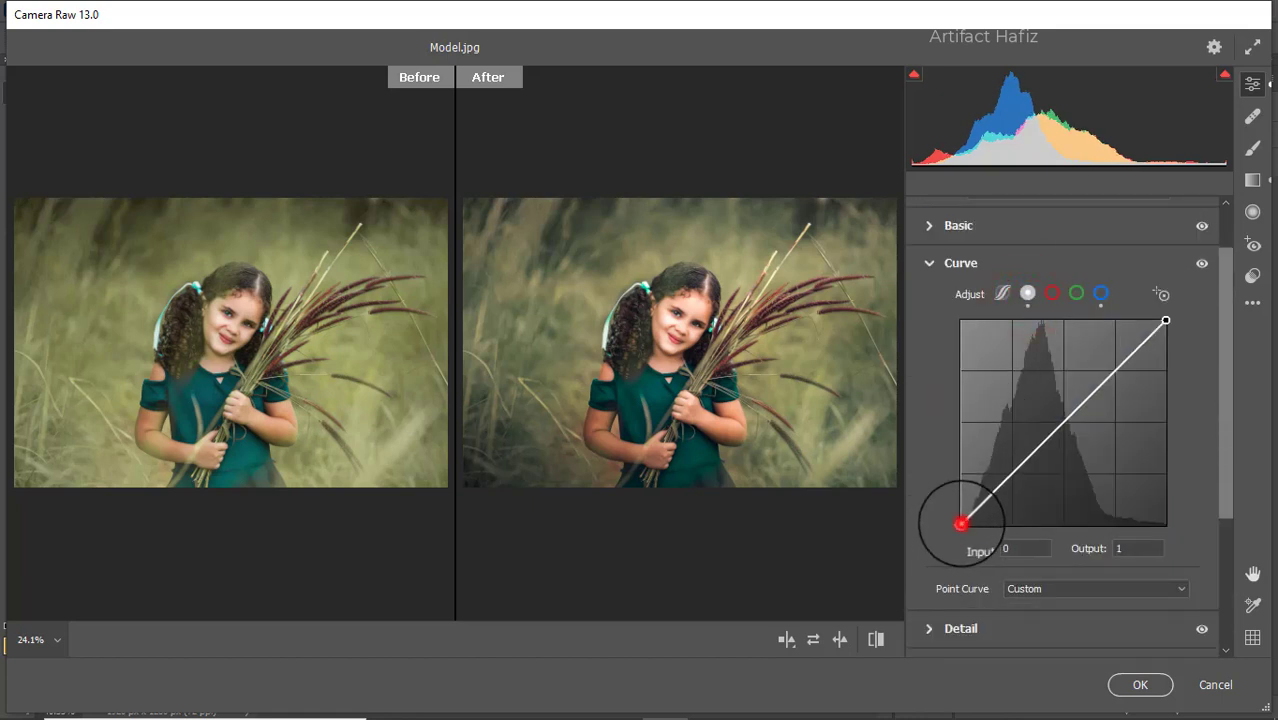
pyautogui.moveTo(961, 523); pyautogui.dragTo(963, 508)
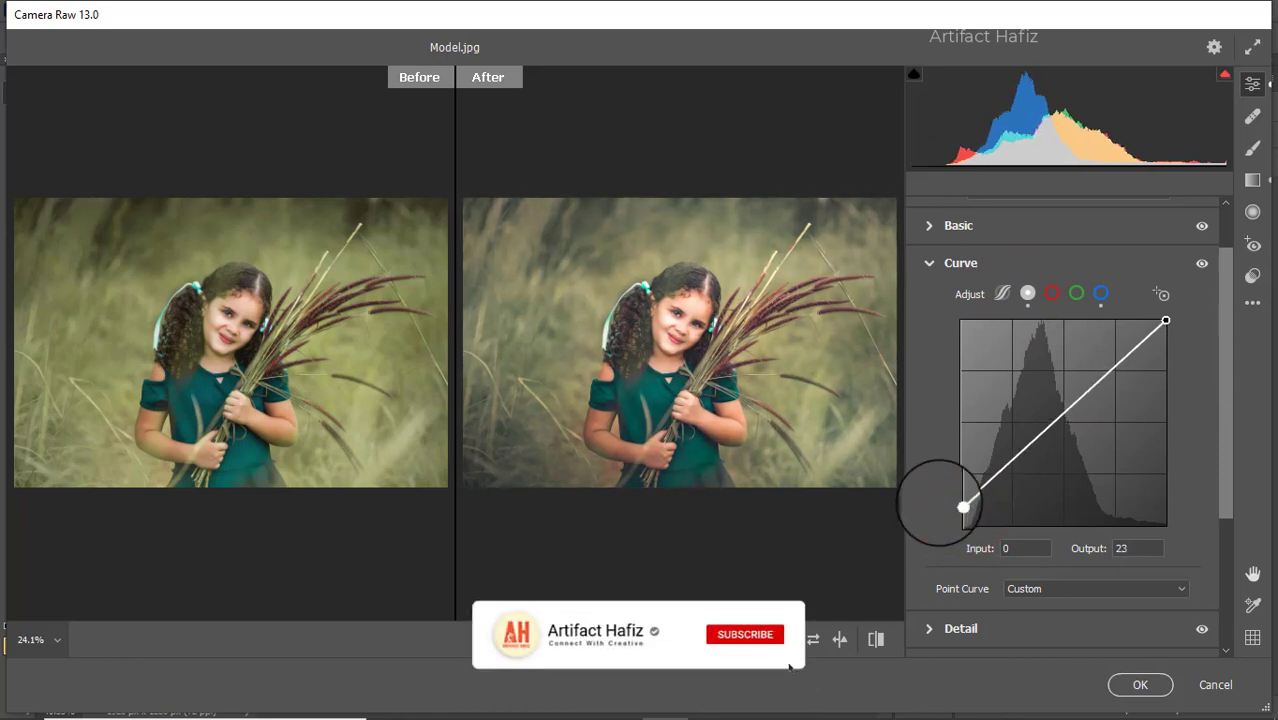
pyautogui.moveTo(963, 508); pyautogui.dragTo(960, 515)
pyautogui.moveTo(1004, 467); pyautogui.dragTo(1010, 470)
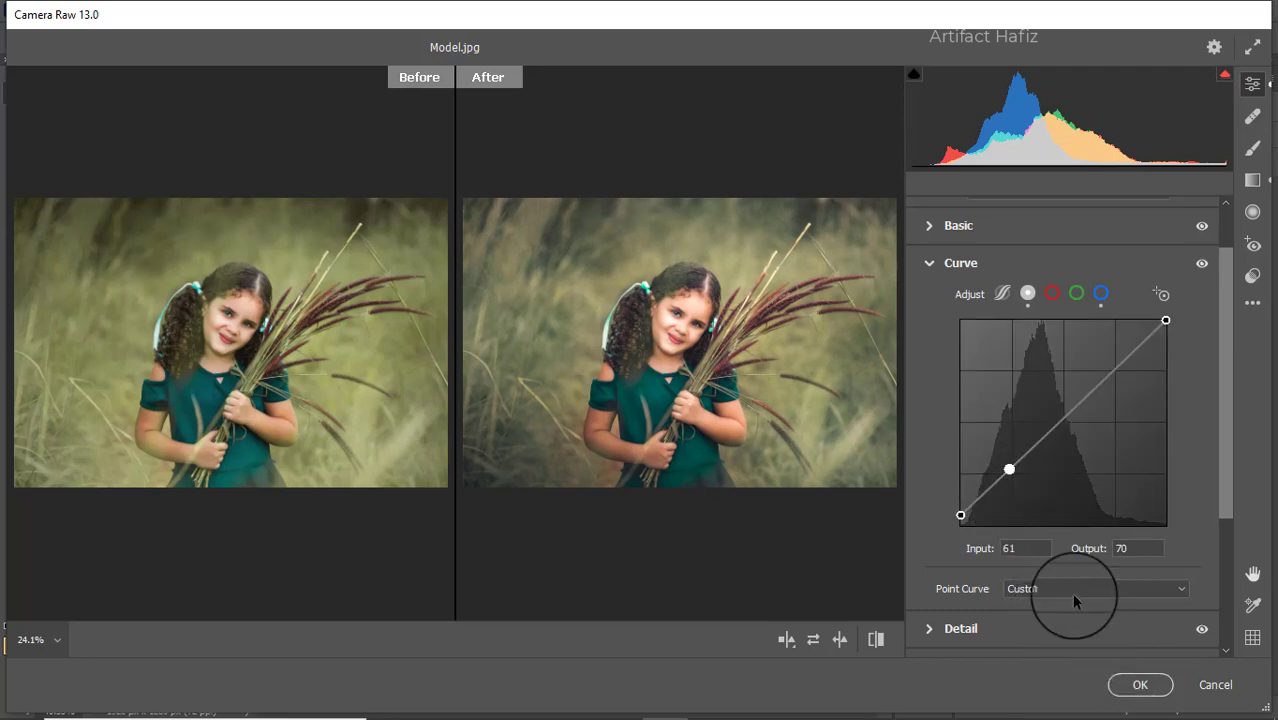
pyautogui.click(1140, 684)
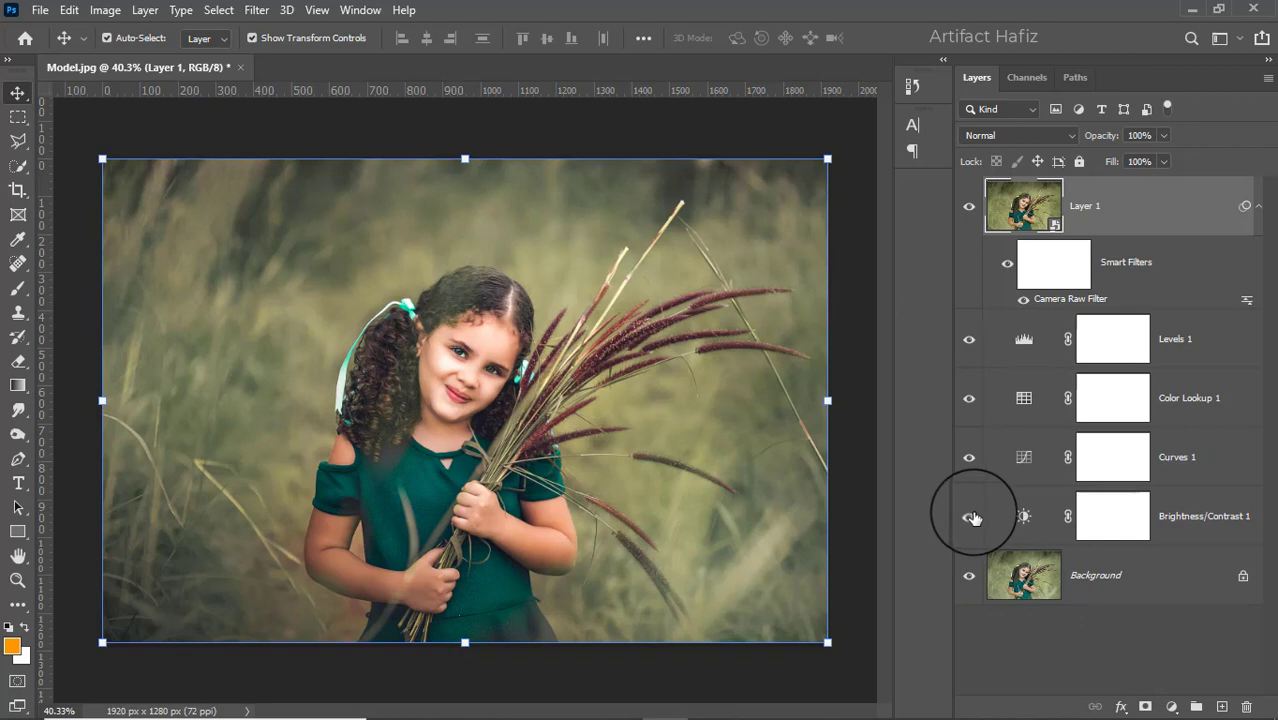
# - Compare the graded image with the original by hiding and restoring every layer except Background twice
pyautogui.press('alt')
pyautogui.keyDown('alt'); pyautogui.click(968, 578); pyautogui.keyUp('alt')
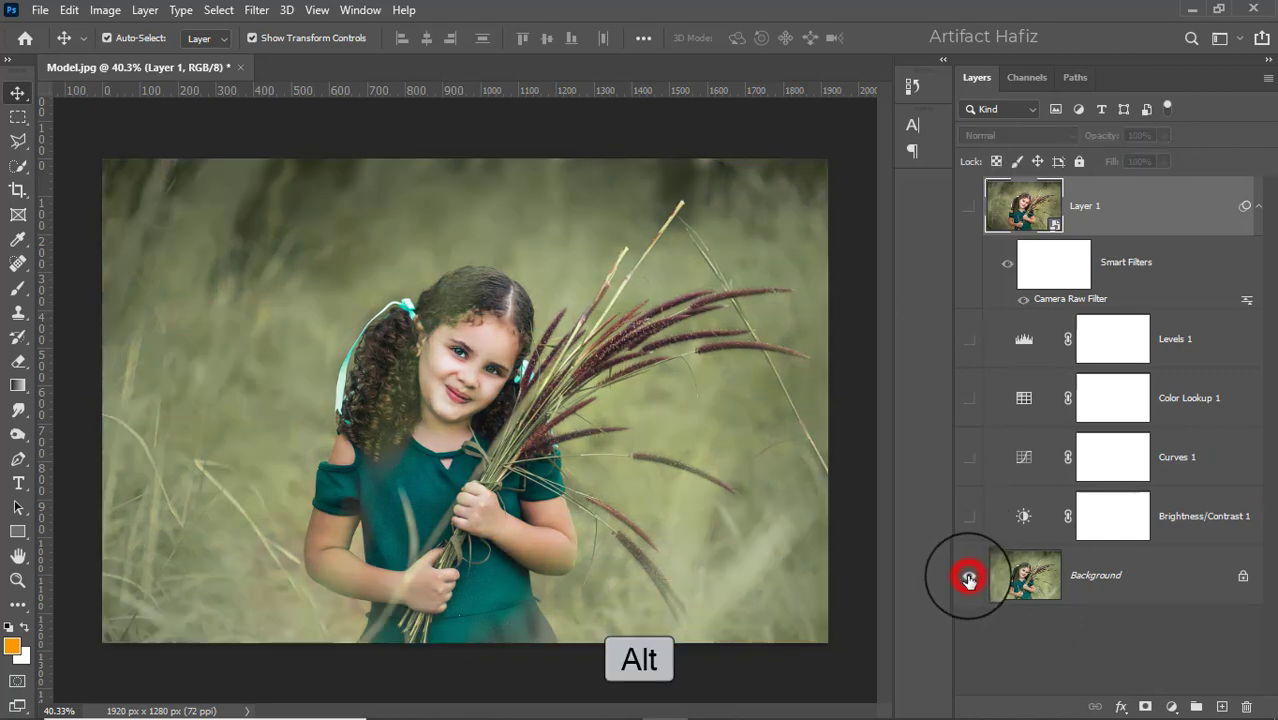
pyautogui.keyDown('alt'); pyautogui.click(968, 578); pyautogui.keyUp('alt')
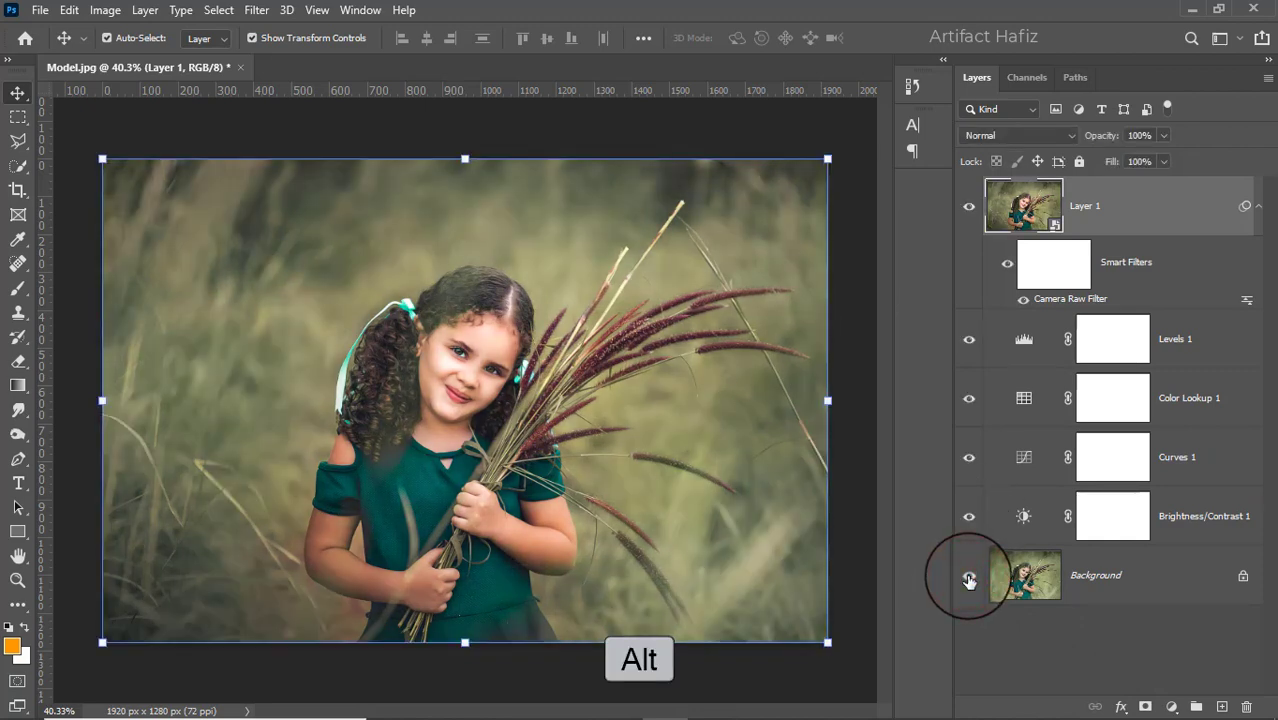
pyautogui.keyDown('alt'); pyautogui.click(968, 578); pyautogui.keyUp('alt')
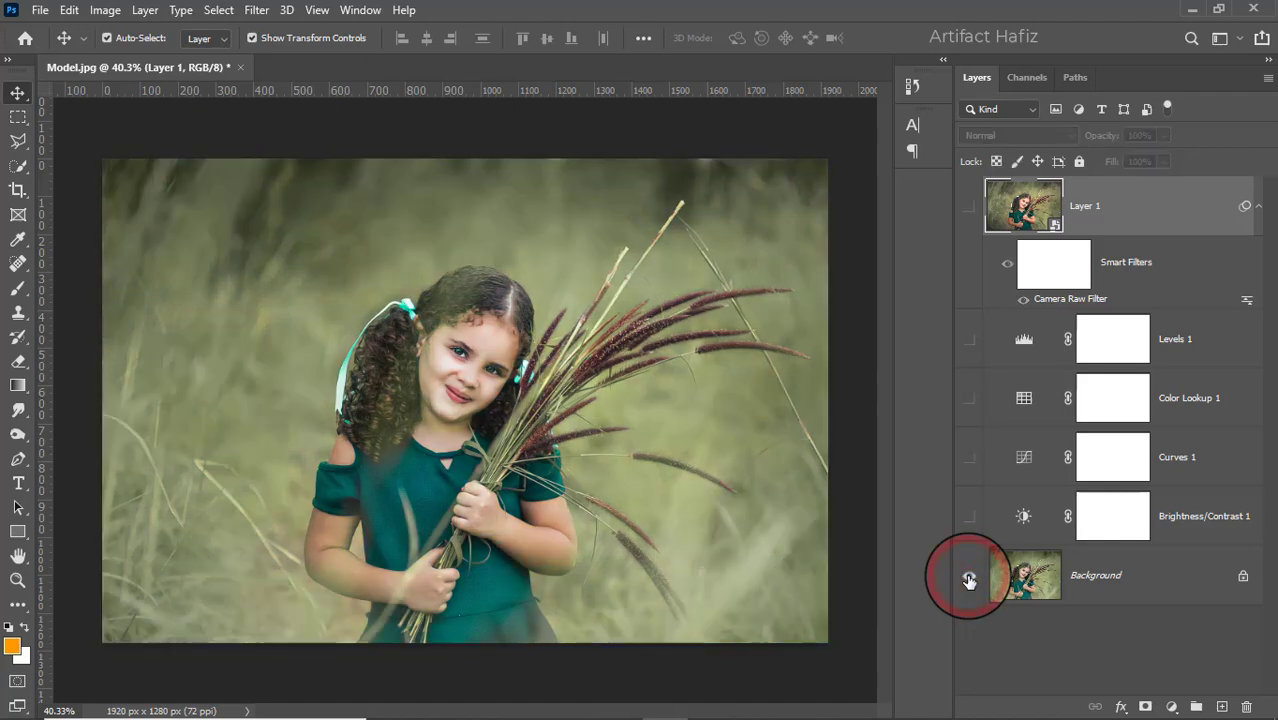
pyautogui.keyDown('alt'); pyautogui.click(968, 578); pyautogui.keyUp('alt')
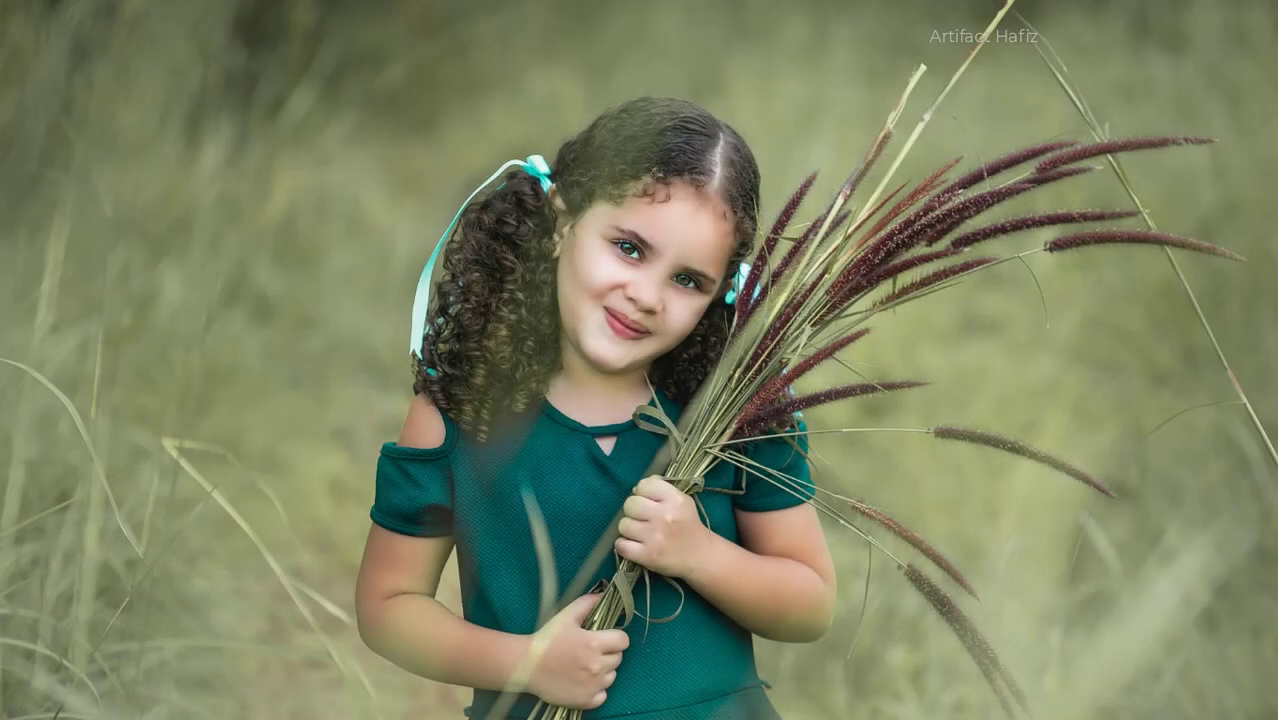